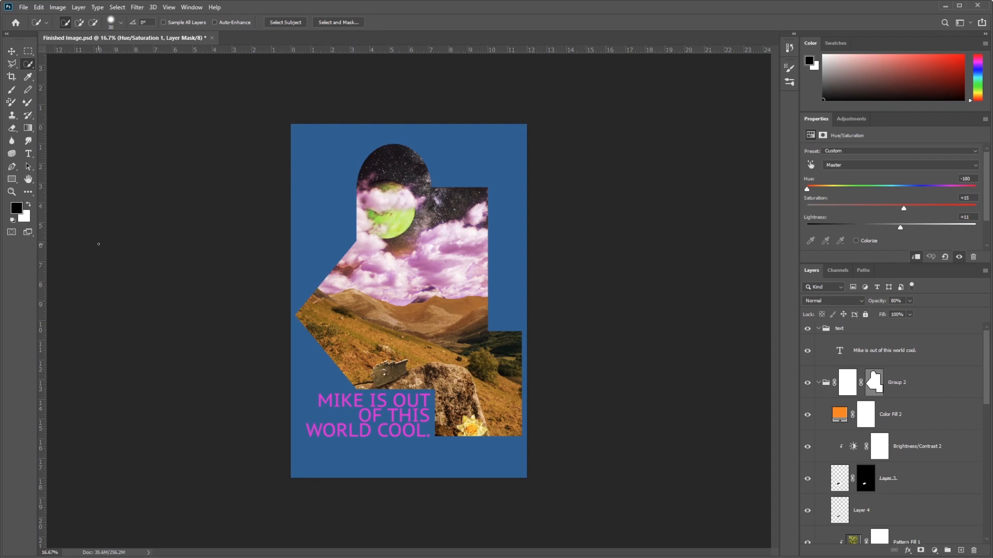
scroll(951, 370, "down", 1)
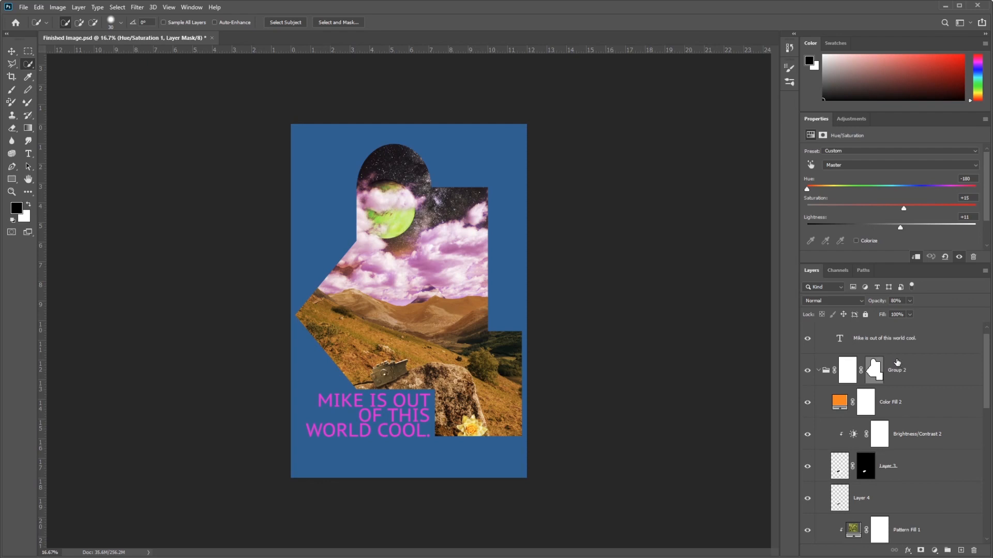
scroll(934, 349, "down", 2)
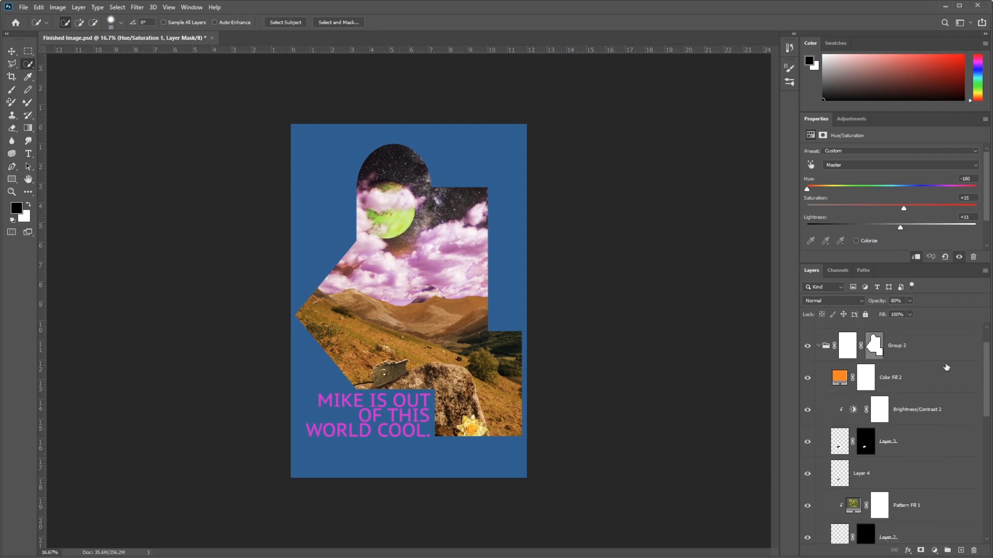
scroll(934, 349, "down", 3)
scroll(933, 348, "down", 3)
scroll(933, 348, "down", 3)
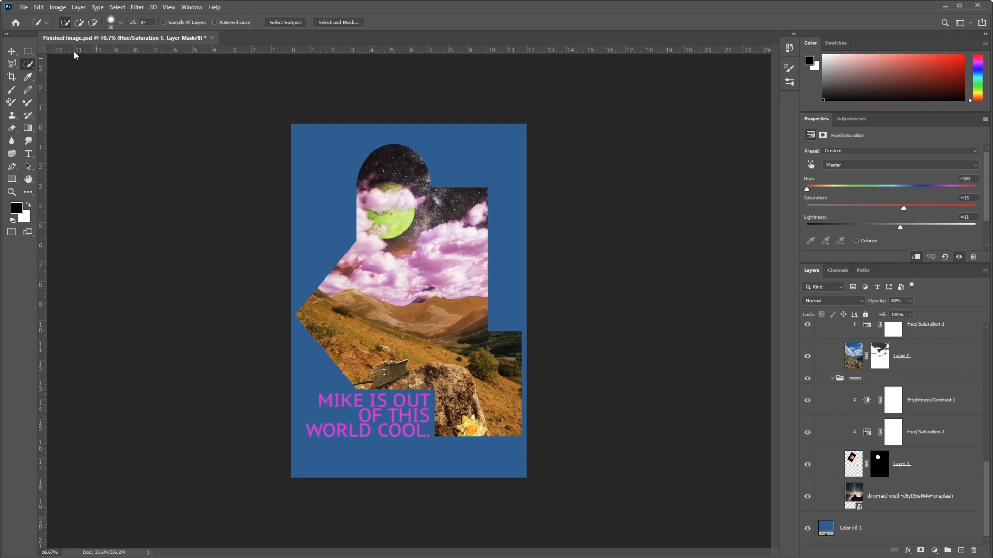
- Open Mars Valles Marineris.jpg from the Images folder as its own document
left_click(24, 7)
left_click(34, 26)
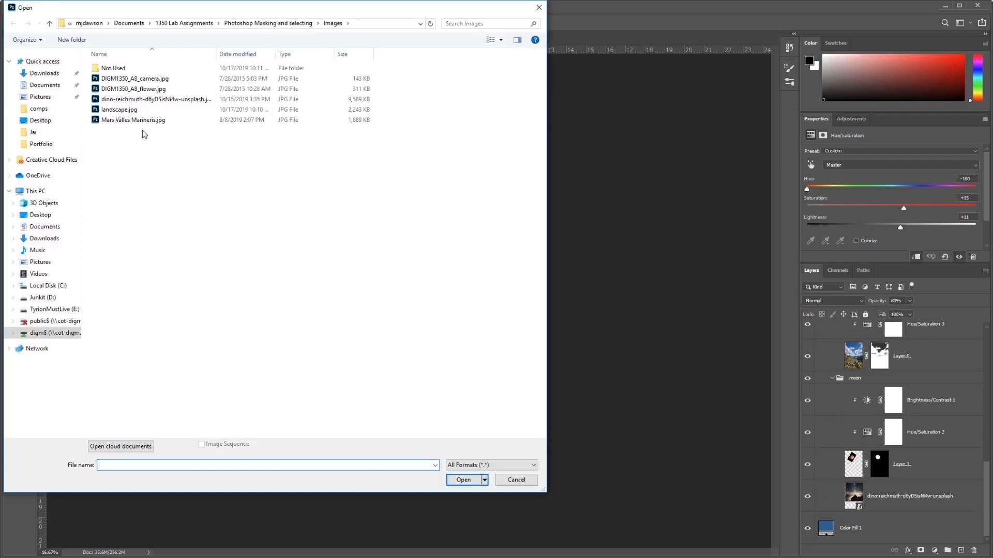
left_click(134, 125)
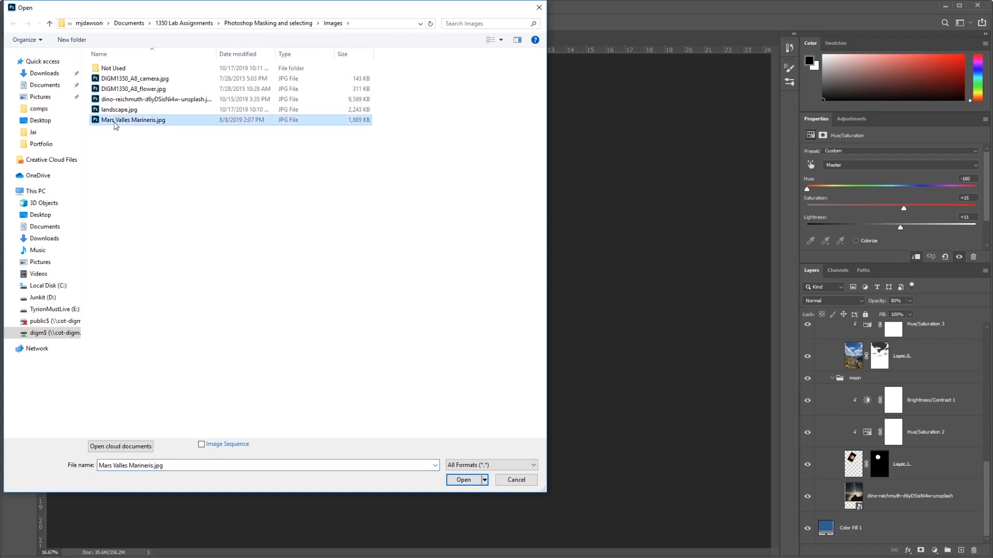
left_click(464, 480)
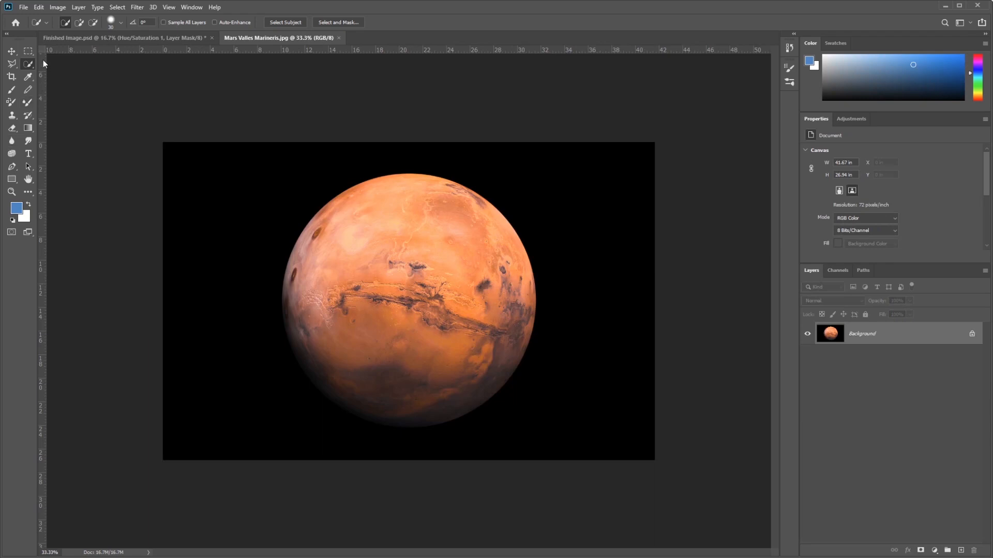
- Draw a rectangular marquee over the planet and shift it toward Mars's upper-left
left_click(27, 52)
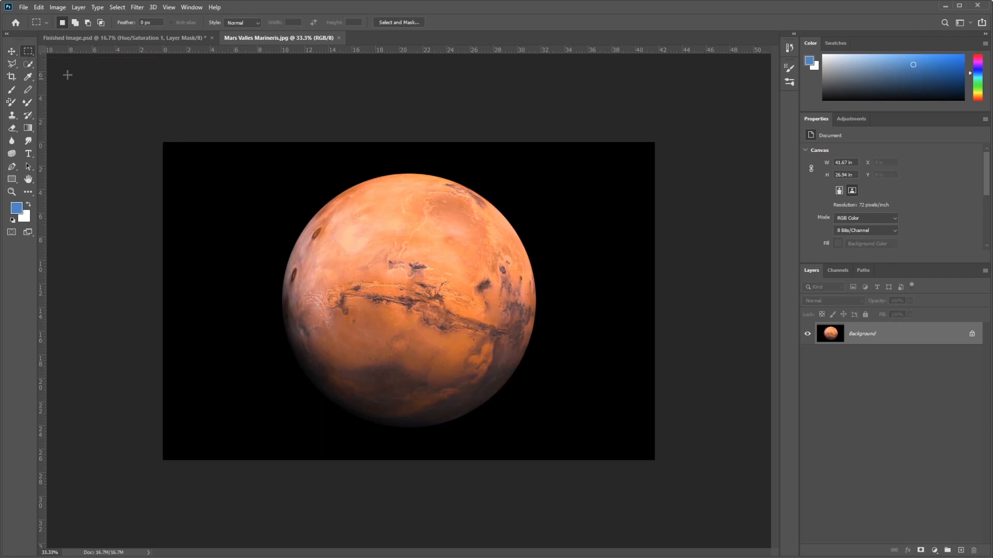
left_click_drag(214, 180, 452, 362)
mouse_move(279, 257)
left_mouse_down()
mouse_move(330, 231)
mouse_move(331, 257)
mouse_move(378, 263)
mouse_move(346, 261)
left_mouse_up()
- Try moving the selected Mars pixels with the Move tool, then undo the move
left_click(11, 50)
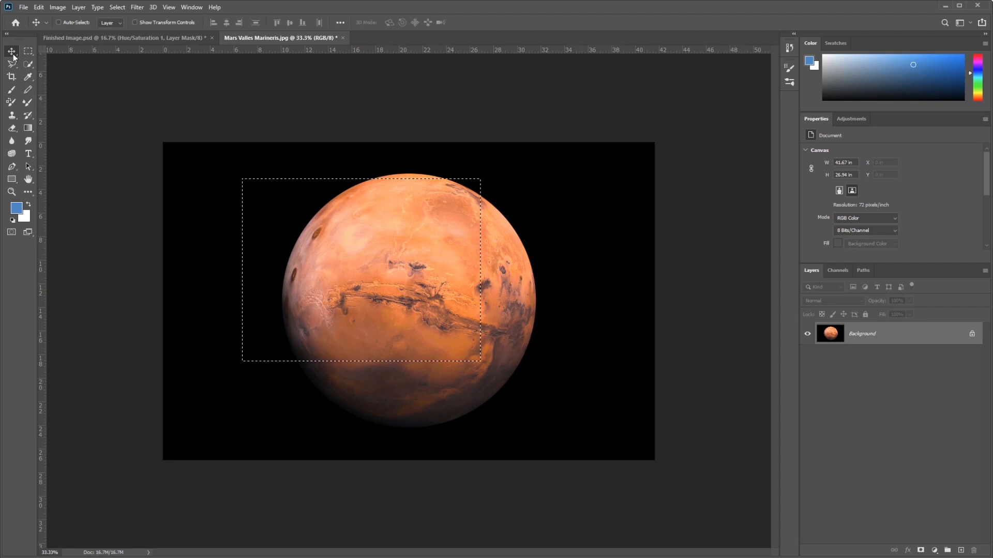
mouse_move(369, 312)
left_mouse_down()
mouse_move(469, 372)
mouse_move(488, 412)
mouse_move(368, 321)
mouse_move(365, 334)
mouse_move(417, 340)
left_mouse_up()
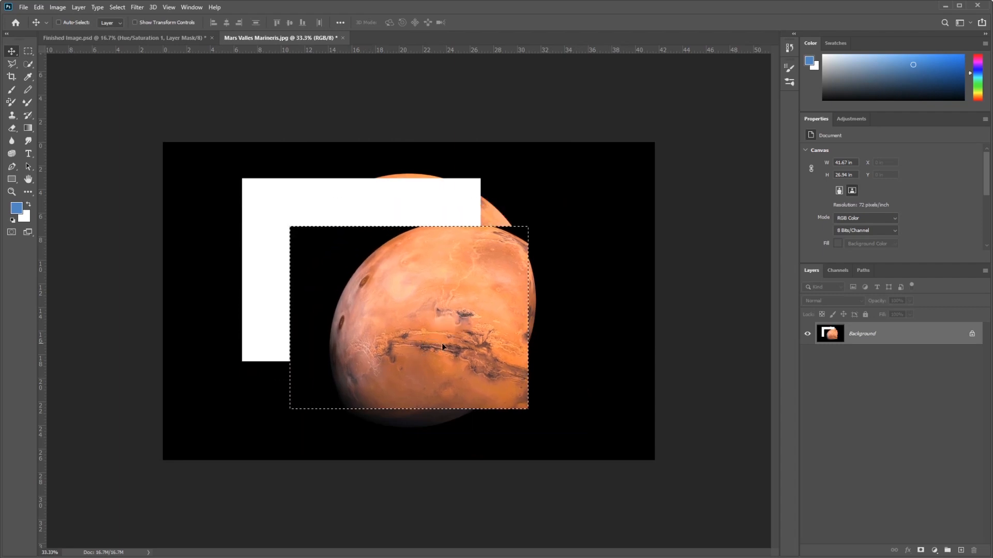
key("ctrl+z")
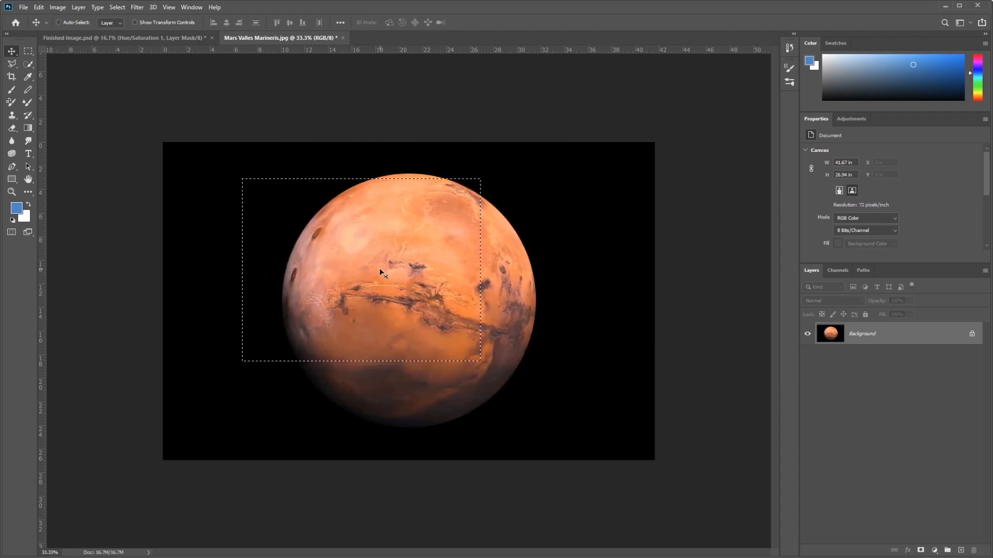
left_click(13, 91)
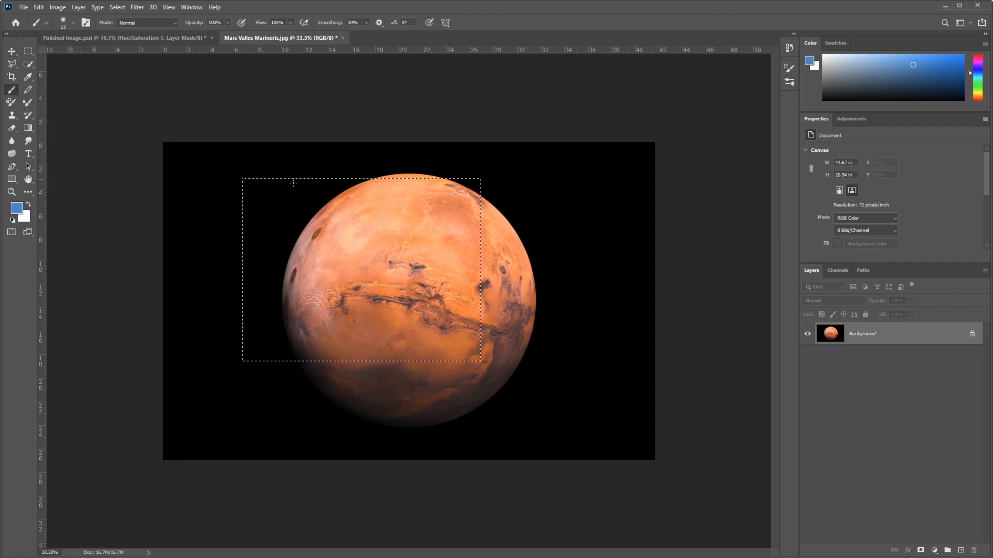
key("bracketright")
key("bracketright")
key("bracketright")
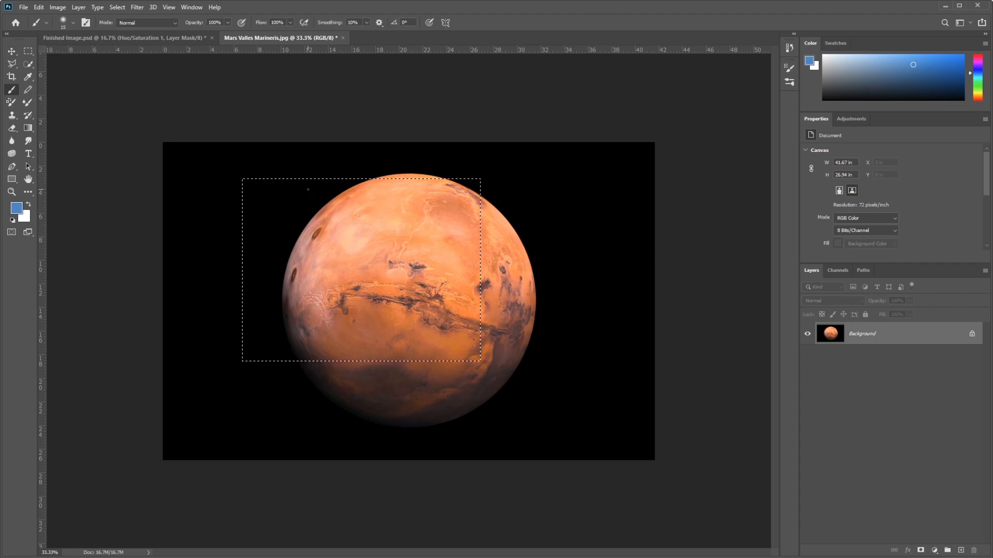
key("bracketright")
key("bracketright")
key("bracketright")
key("bracketright")
key("bracketright")
key("bracketright")
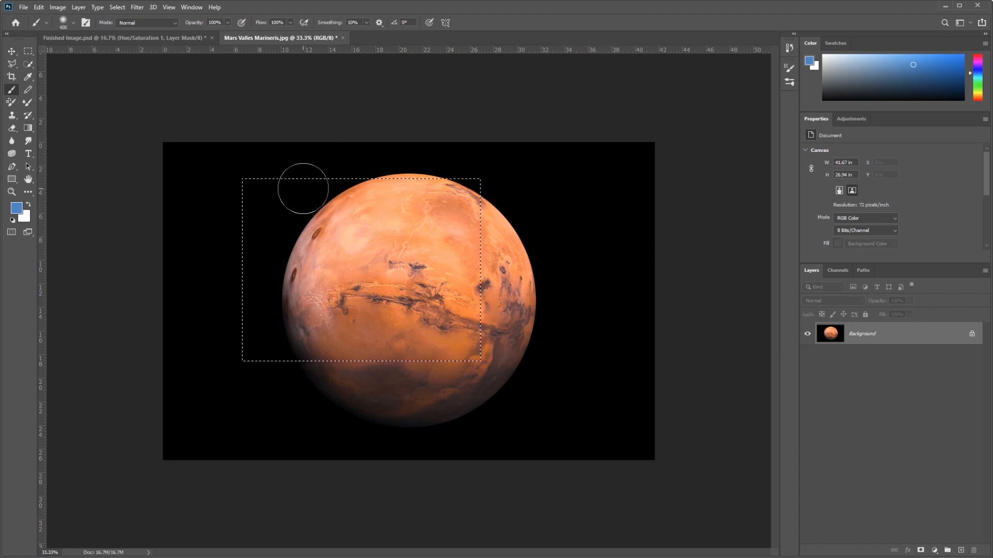
key("bracketright")
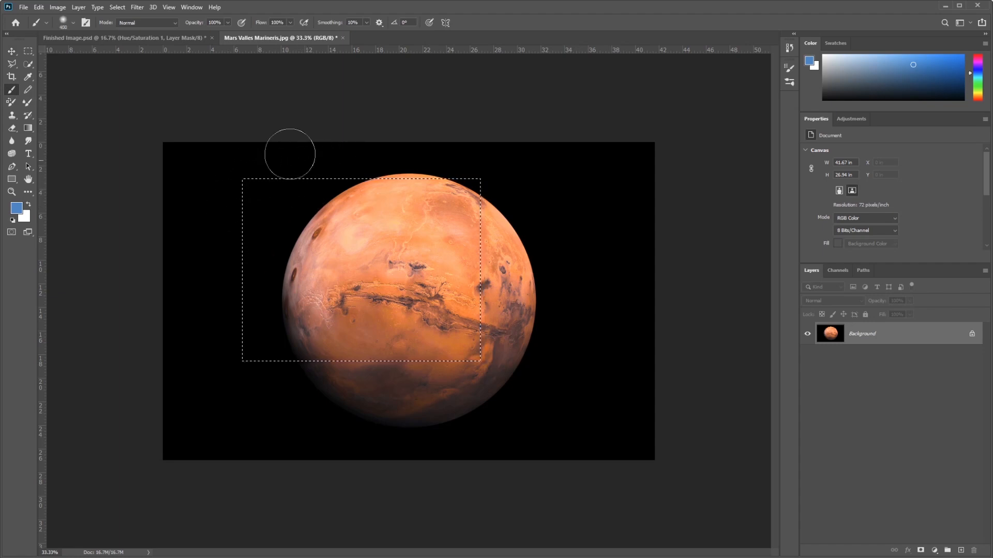
mouse_move(288, 151)
left_mouse_down()
mouse_move(176, 241)
mouse_move(442, 111)
mouse_move(333, 177)
mouse_move(147, 226)
mouse_move(238, 266)
mouse_move(266, 328)
mouse_move(211, 342)
left_mouse_up()
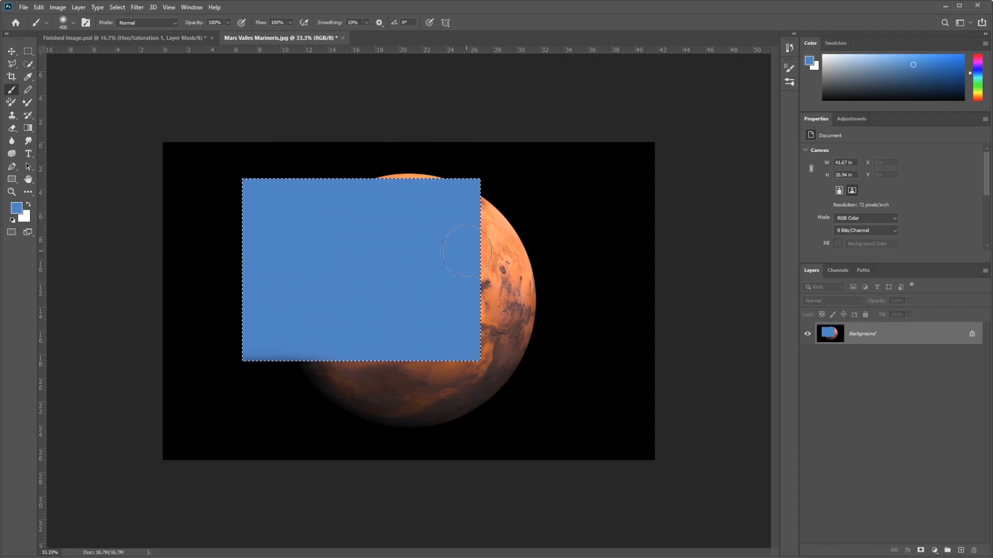
key("ctrl+z")
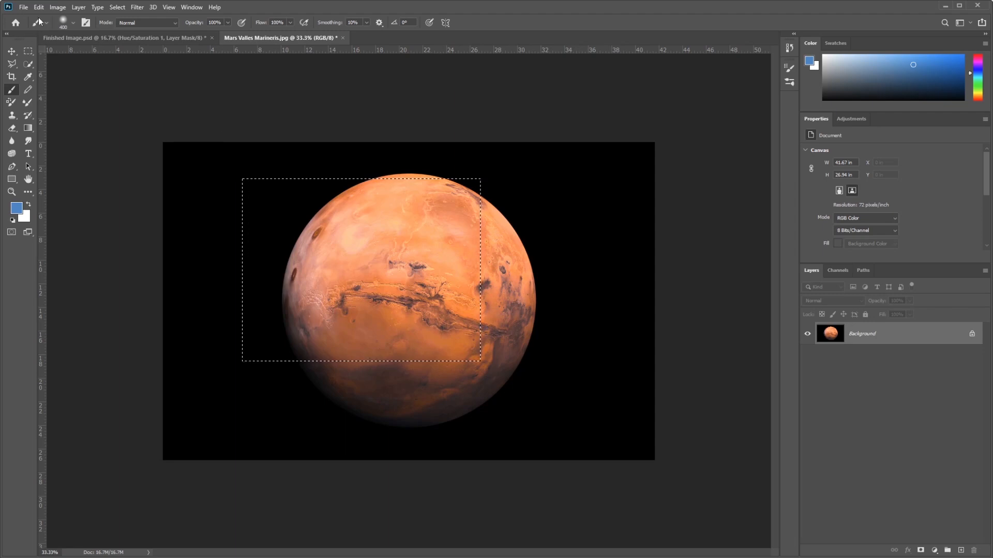
- Fill the selected rectangle via Edit > Fill with Contents set to White
left_click(39, 7)
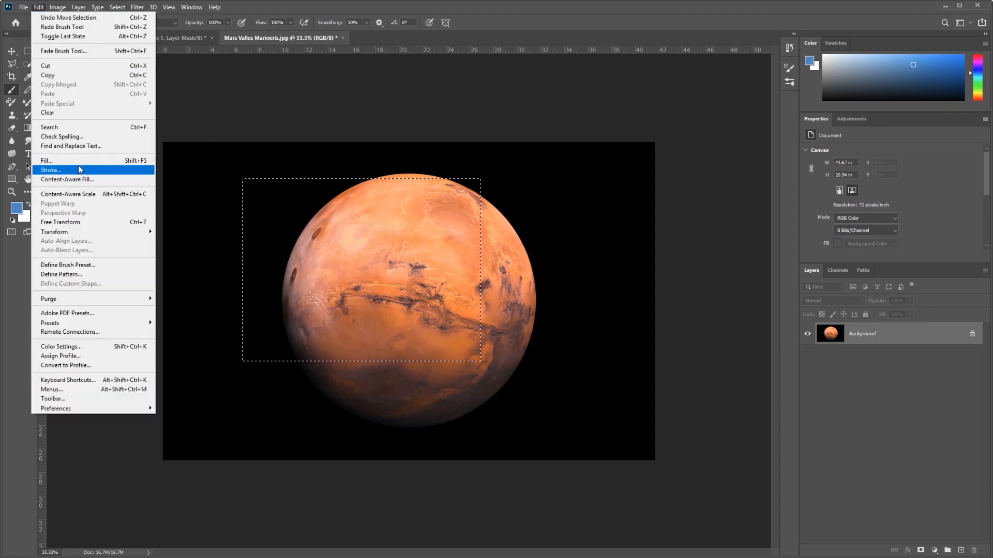
left_click(108, 164)
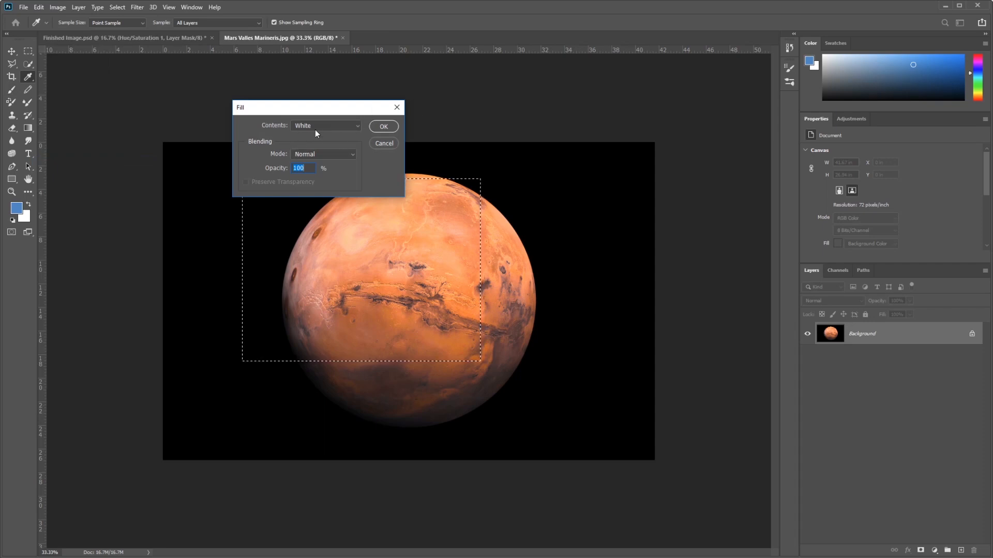
left_click(329, 128)
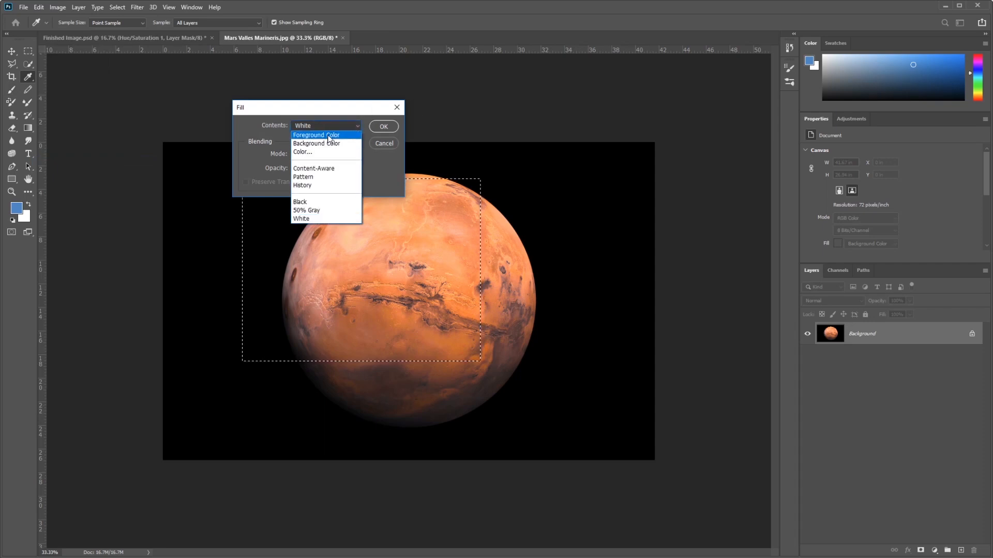
left_click(332, 219)
left_click(383, 127)
key("b")
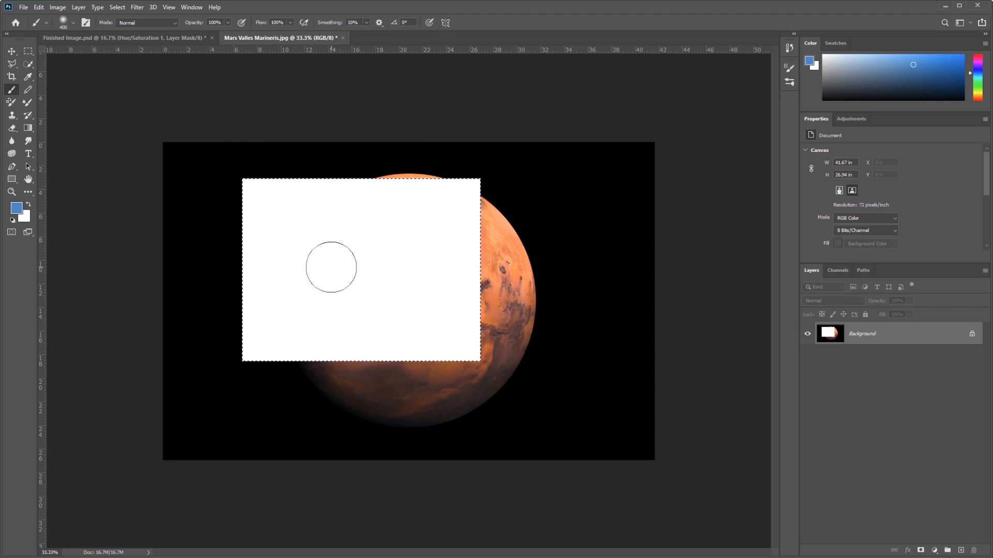
- Undo the white fill and deselect so Mars is back to its original state
key("ctrl+z")
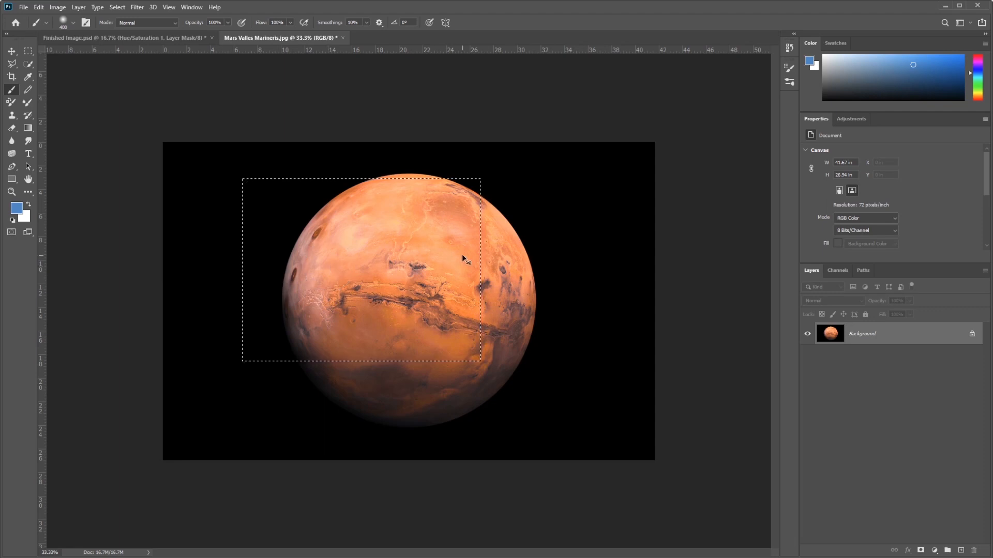
key("ctrl+d")
- Zoom in on the planet and pan around its upper-right edge and lower half
key("ctrl+plus")
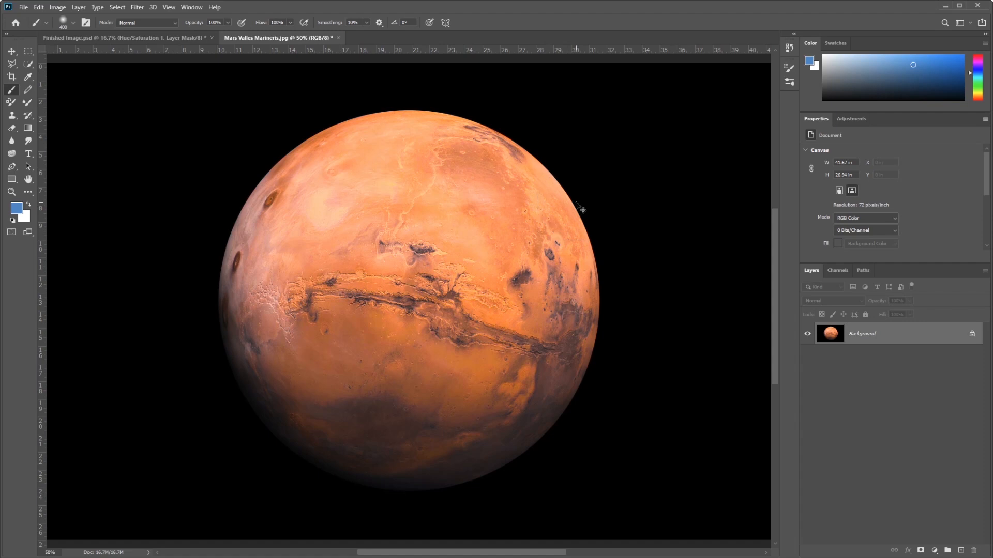
key("ctrl+plus")
key("ctrl+plus")
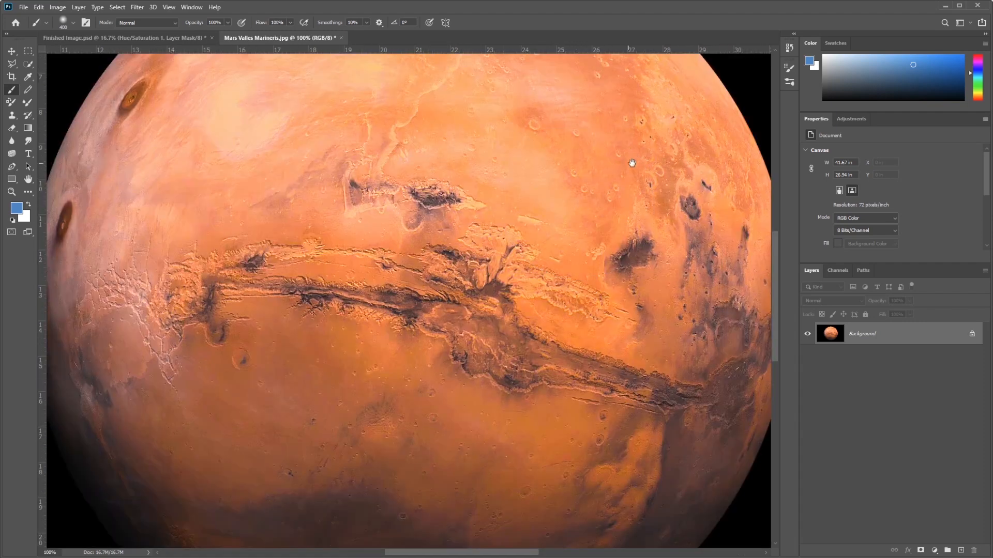
left_click_drag(632, 163, 362, 359)
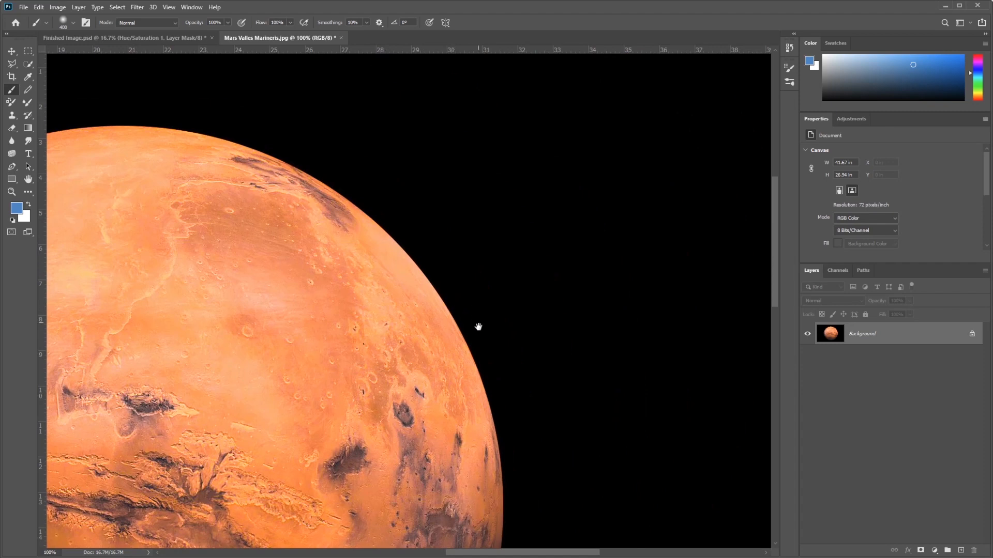
left_click_drag(483, 462, 636, 288)
mouse_move(435, 466)
left_mouse_down()
mouse_move(455, 398)
mouse_move(527, 303)
left_mouse_up()
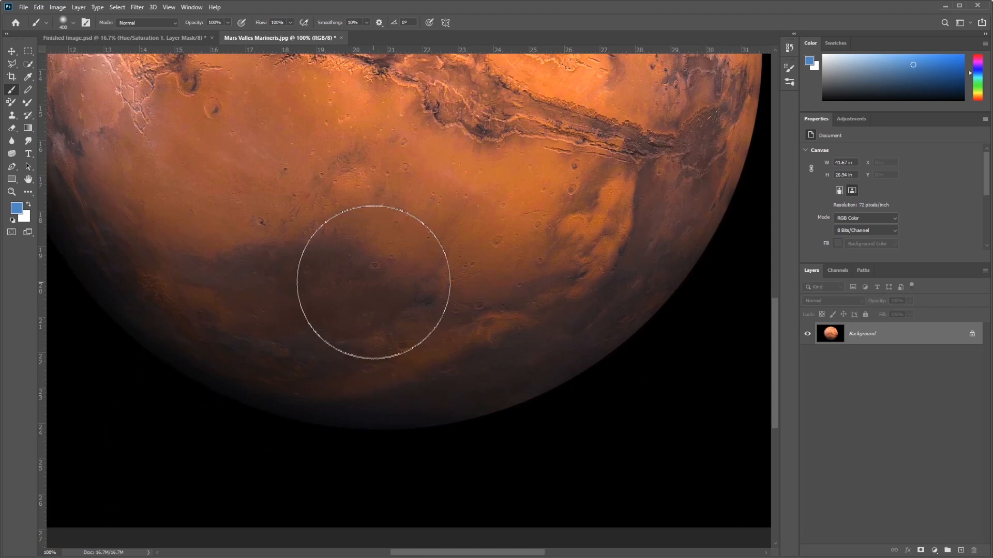
scroll(377, 270, "down", 1, "alt")
scroll(377, 269, "down", 1, "alt")
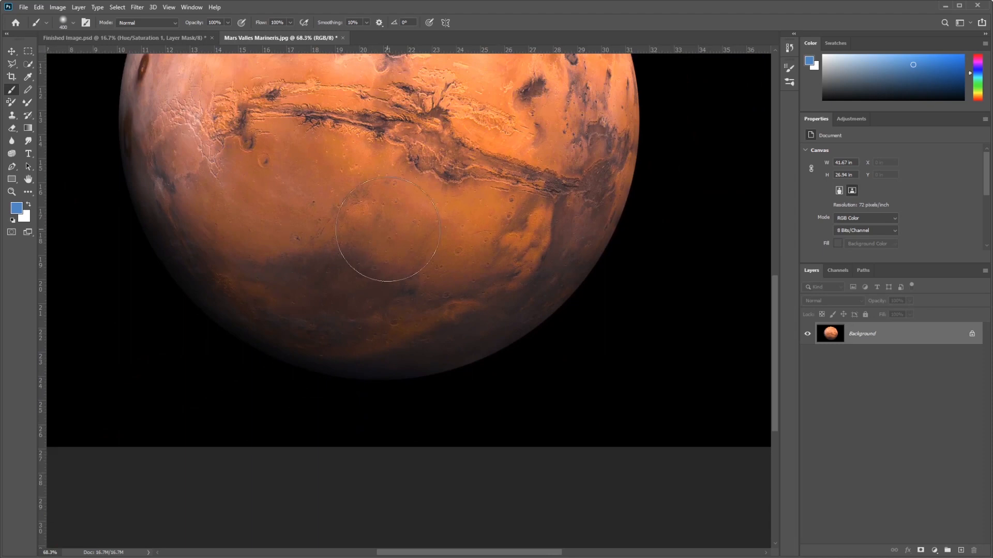
- Use Select > Subject to select the planet and add a layer mask hiding the black space
mouse_move(411, 184)
left_mouse_down()
mouse_move(395, 319)
mouse_move(402, 324)
left_mouse_up()
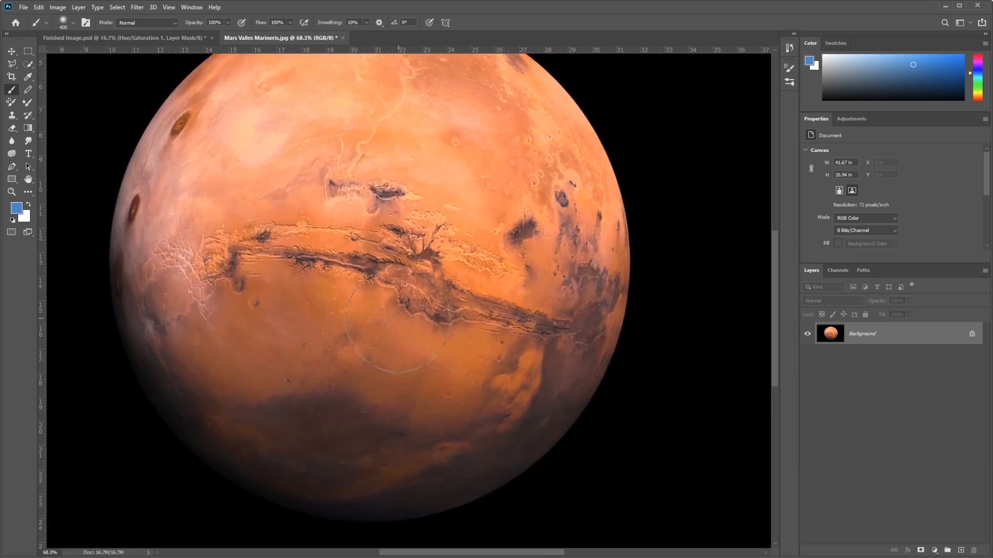
left_click(121, 10)
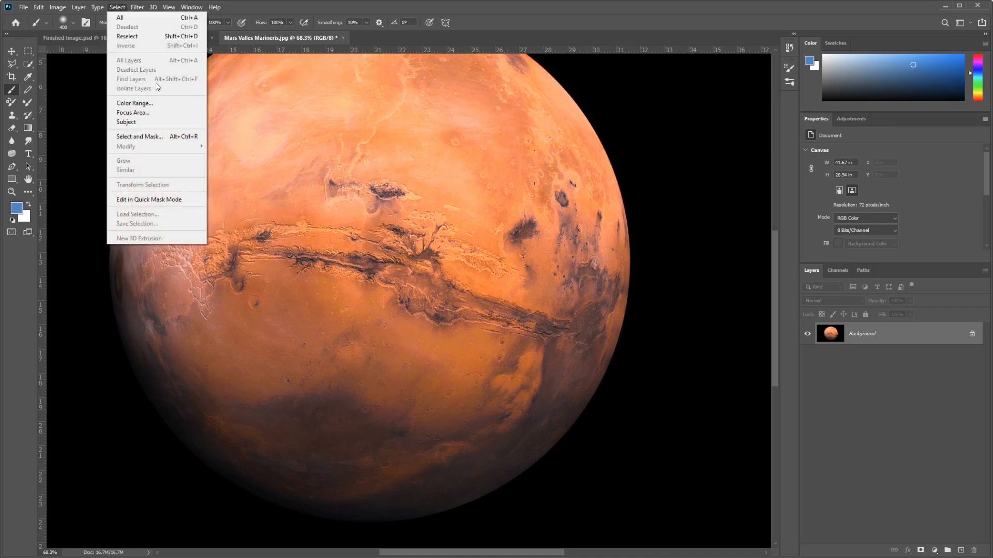
left_click(161, 121)
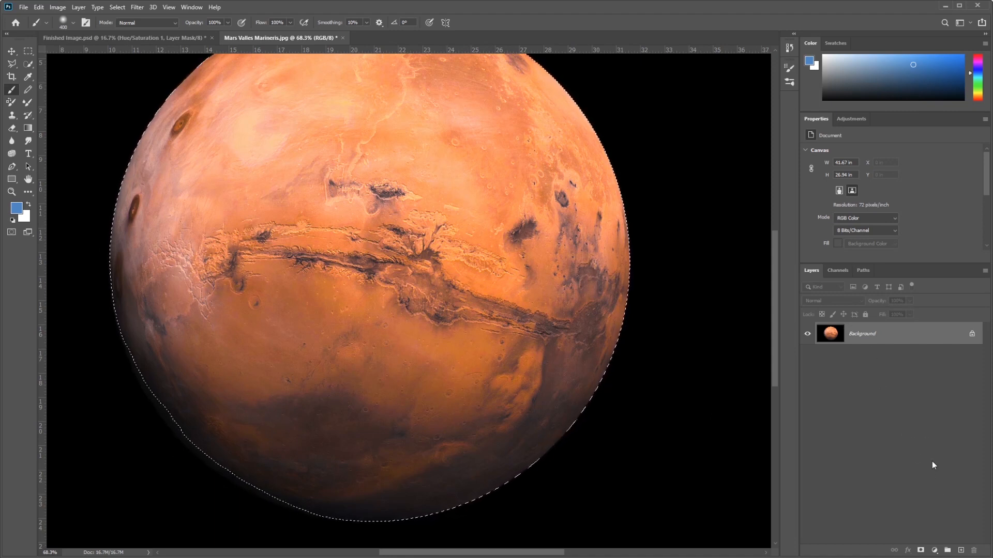
left_click(919, 552)
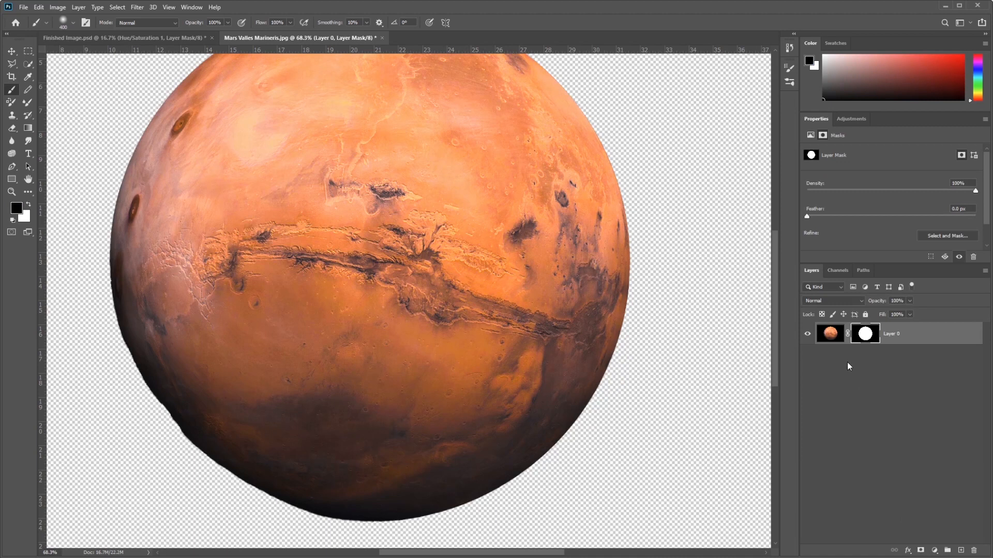
left_click(934, 551)
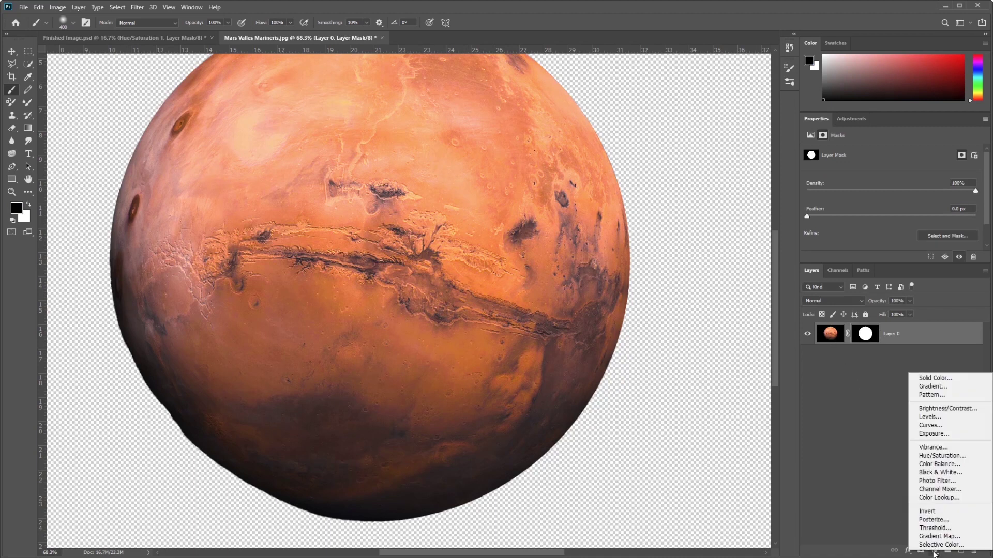
left_click(936, 379)
left_click_drag(187, 215, 169, 199)
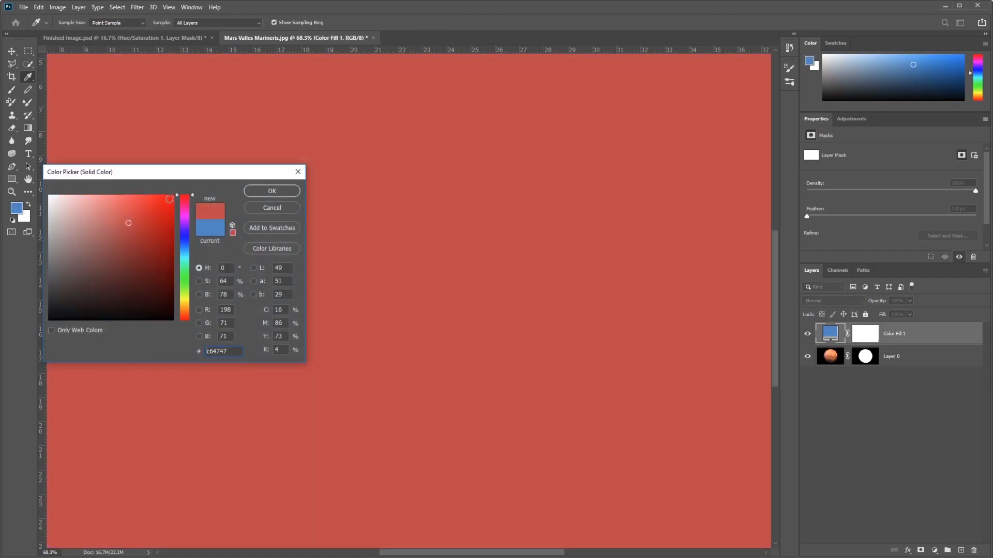
left_click(172, 196)
left_click(272, 190)
left_click_drag(829, 335, 833, 380)
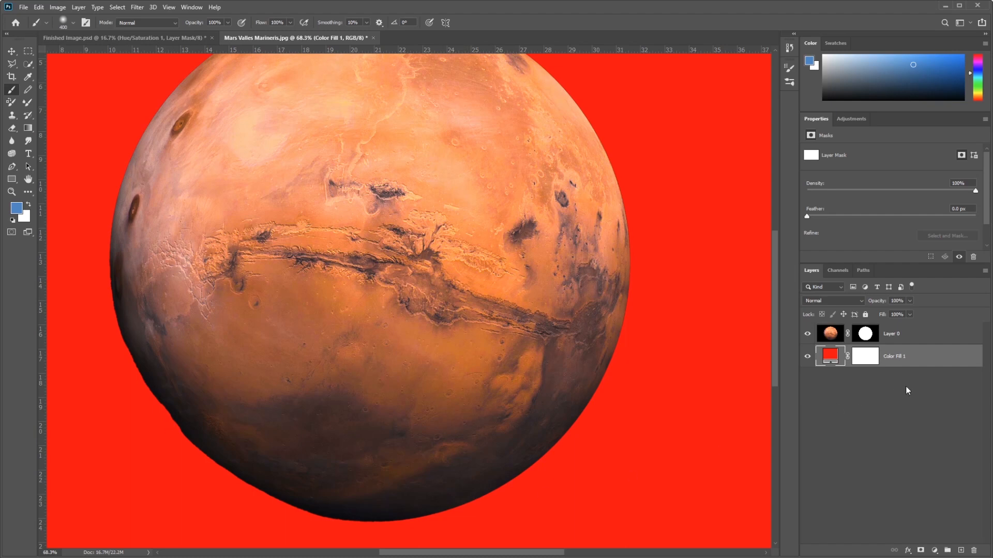
key("ctrl+z")
- Undo the mask, deselect, zoom out to the whole planet and bring up the marquee tool flyout
key("ctrl+z")
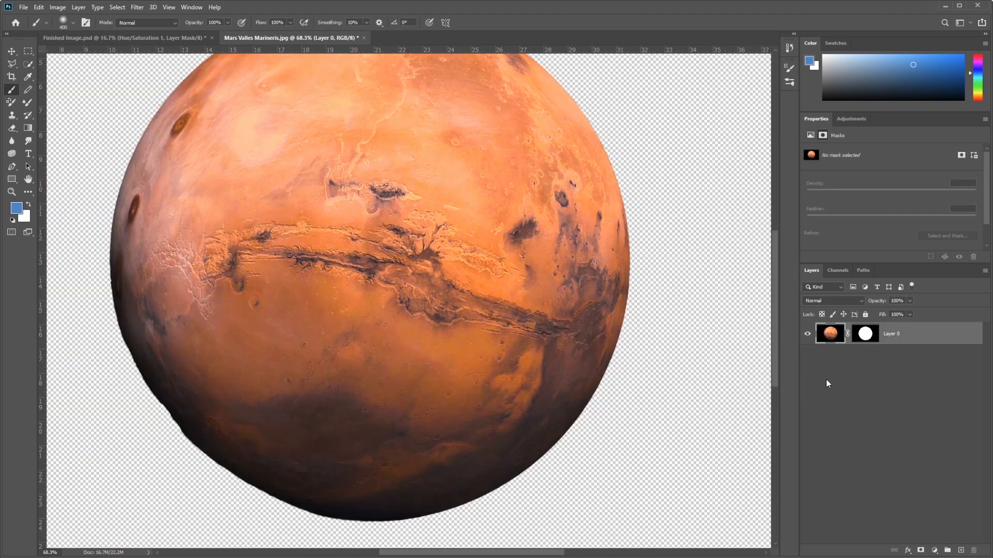
key("ctrl+z")
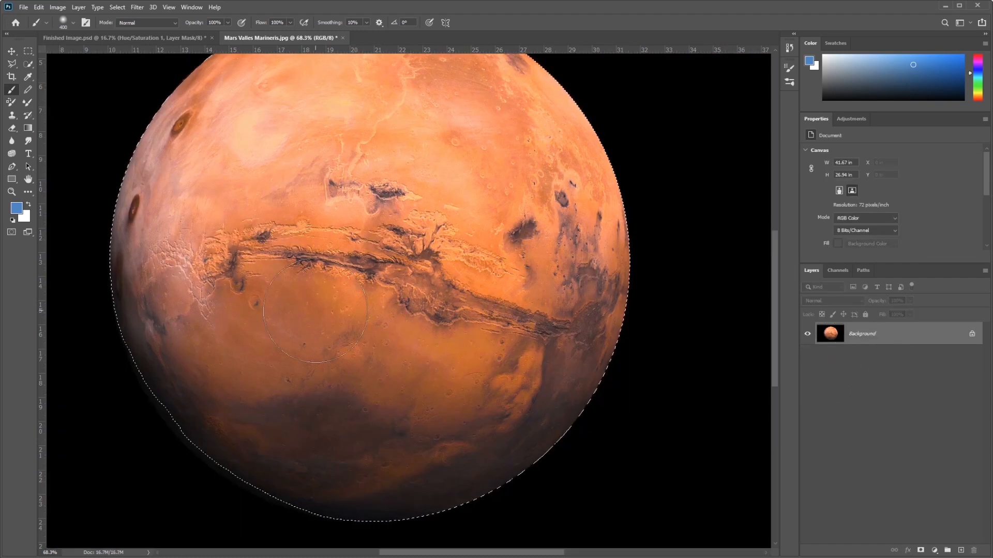
key("ctrl+d")
left_click_drag(332, 272, 334, 318)
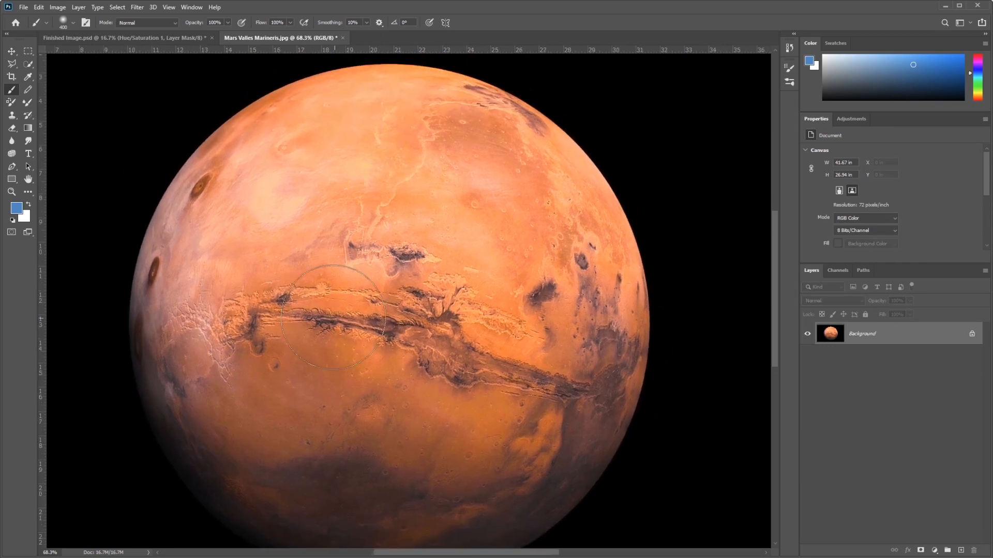
key("ctrl+minus")
key("ctrl+minus")
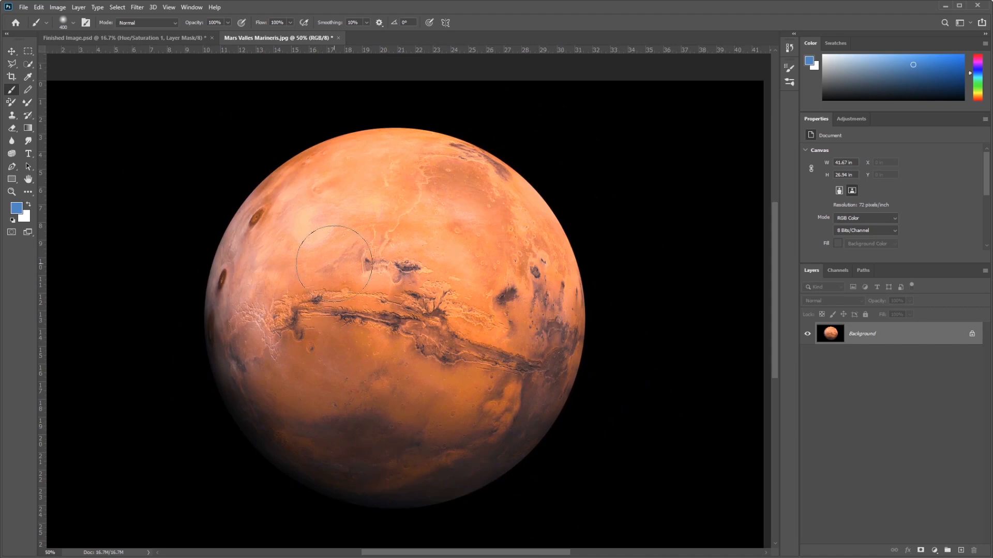
left_click_drag(31, 53, 84, 60)
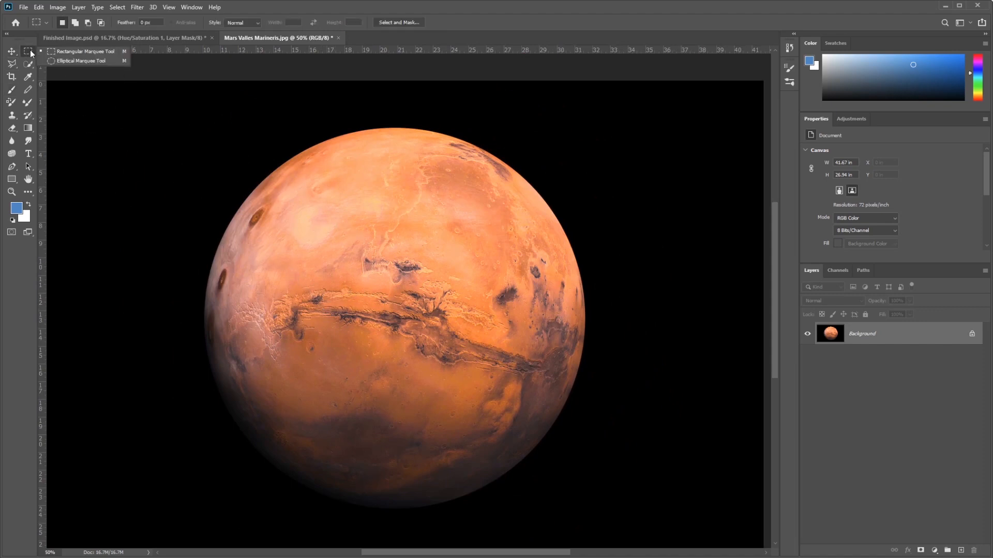
left_click(84, 61)
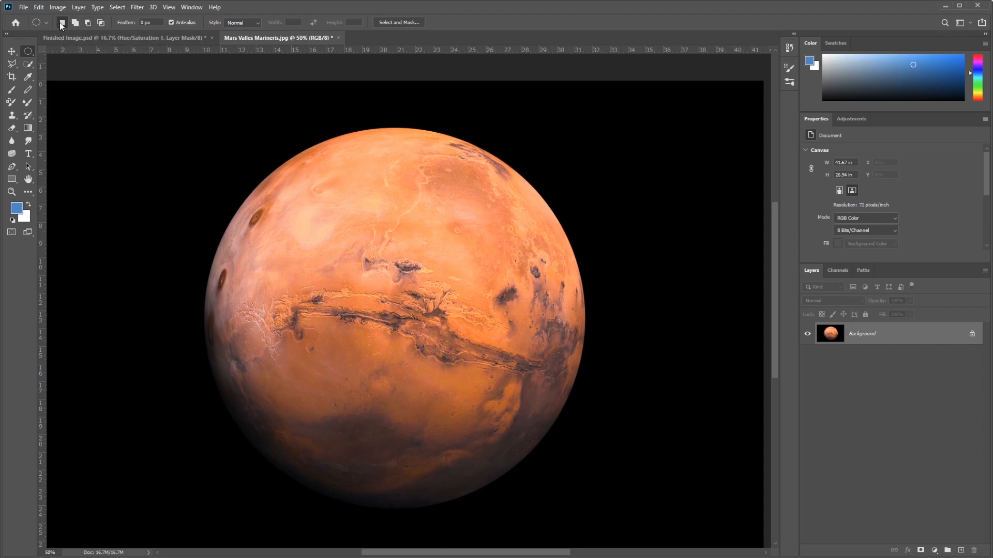
left_click_drag(117, 130, 282, 287)
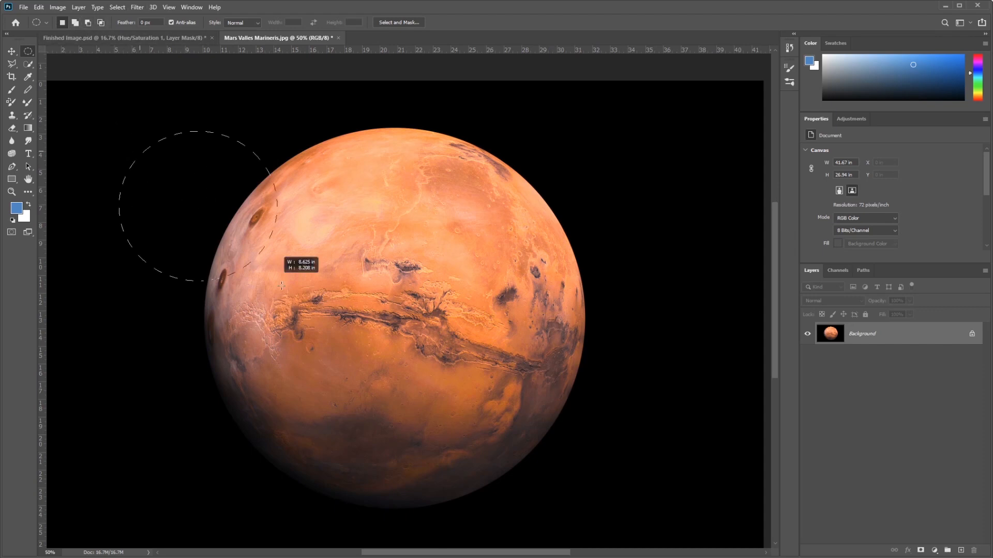
left_click(75, 23)
left_click_drag(238, 183, 453, 342)
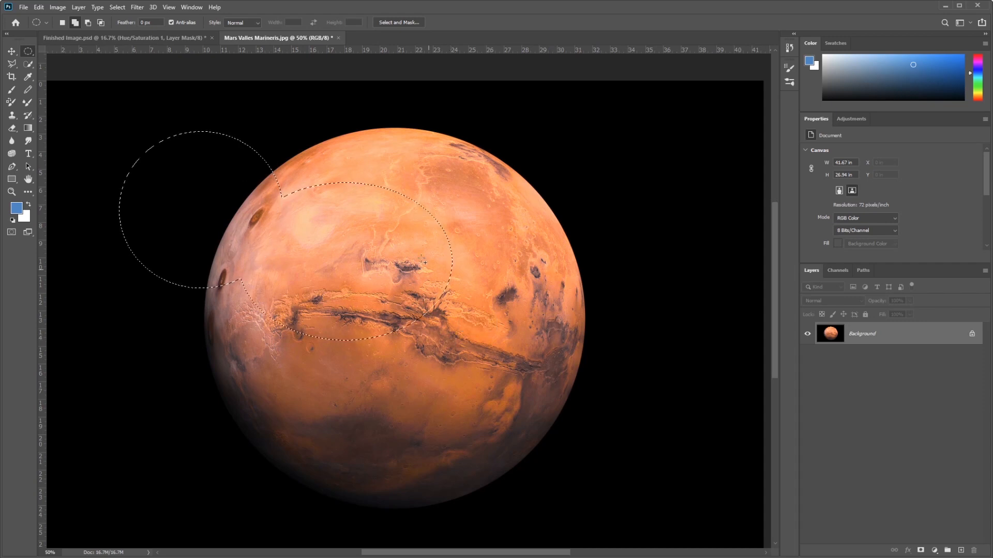
left_click_drag(214, 106, 447, 232)
left_click_drag(584, 127, 433, 255)
left_click_drag(466, 233, 612, 364)
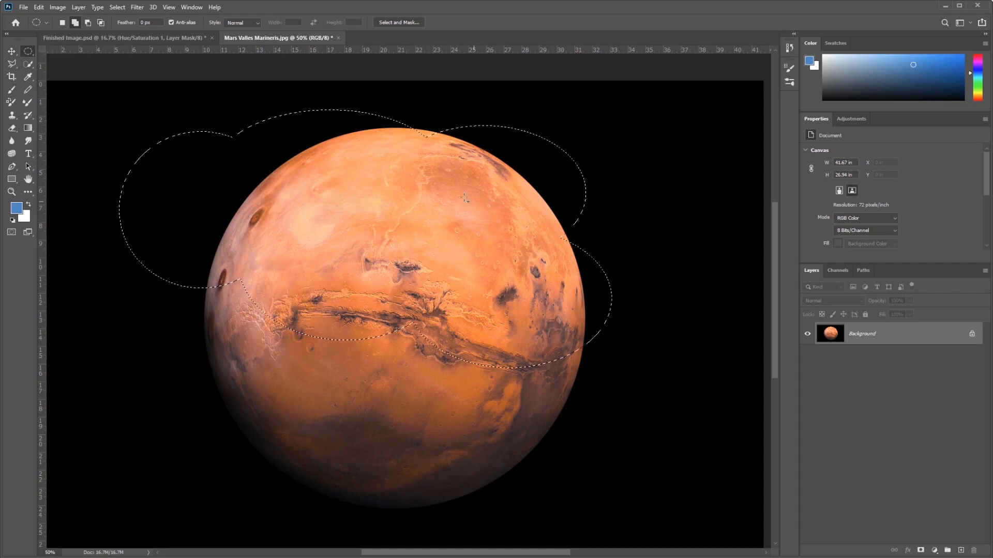
left_click(88, 24)
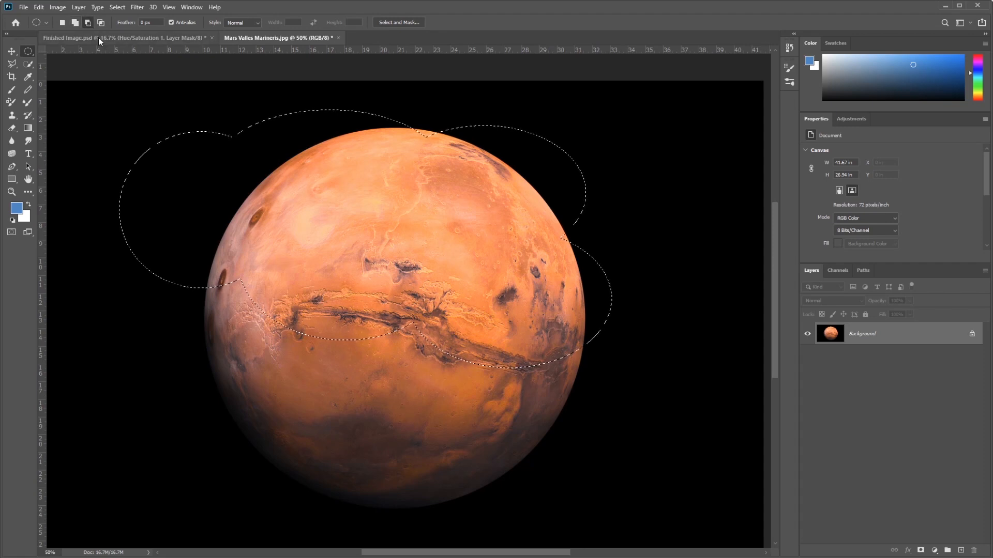
left_click_drag(623, 381, 337, 224)
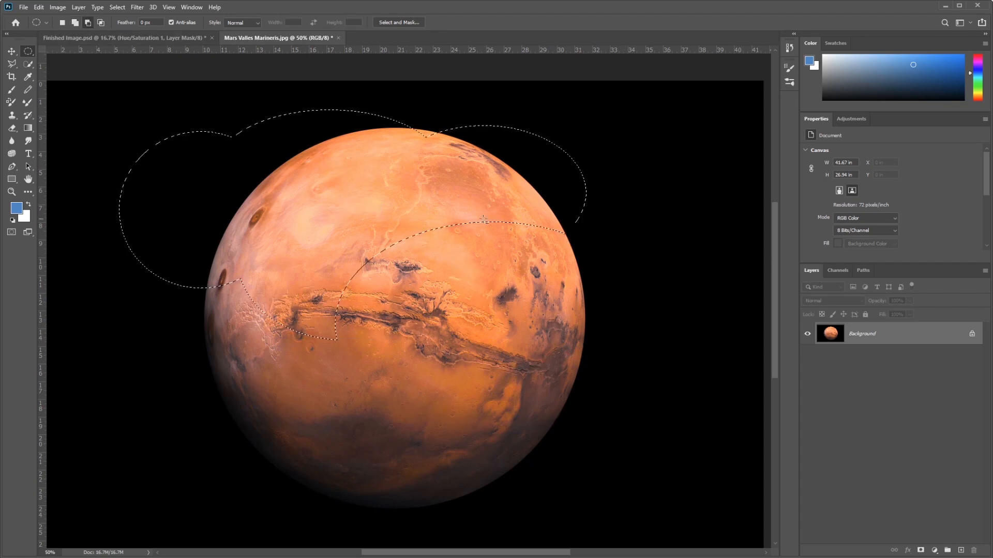
left_click_drag(586, 125, 419, 283)
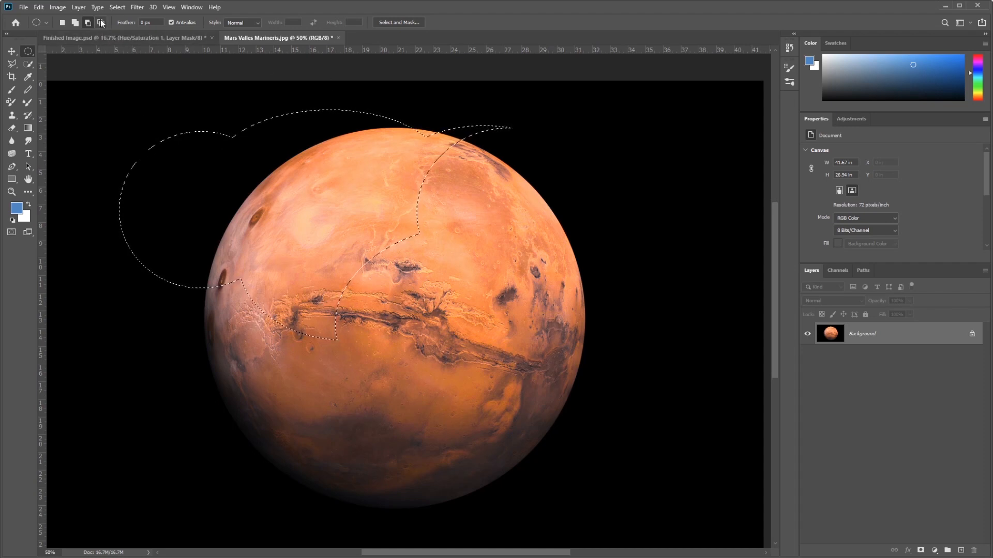
left_click(101, 23)
mouse_move(636, 107)
left_mouse_down()
mouse_move(236, 420)
mouse_move(258, 450)
mouse_move(237, 463)
left_mouse_up()
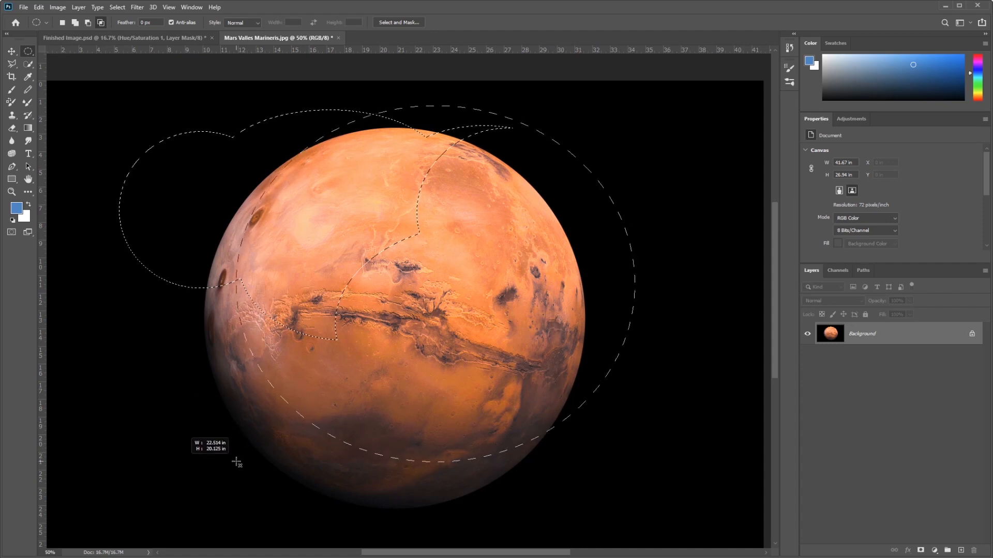
left_click_drag(237, 462, 560, 481)
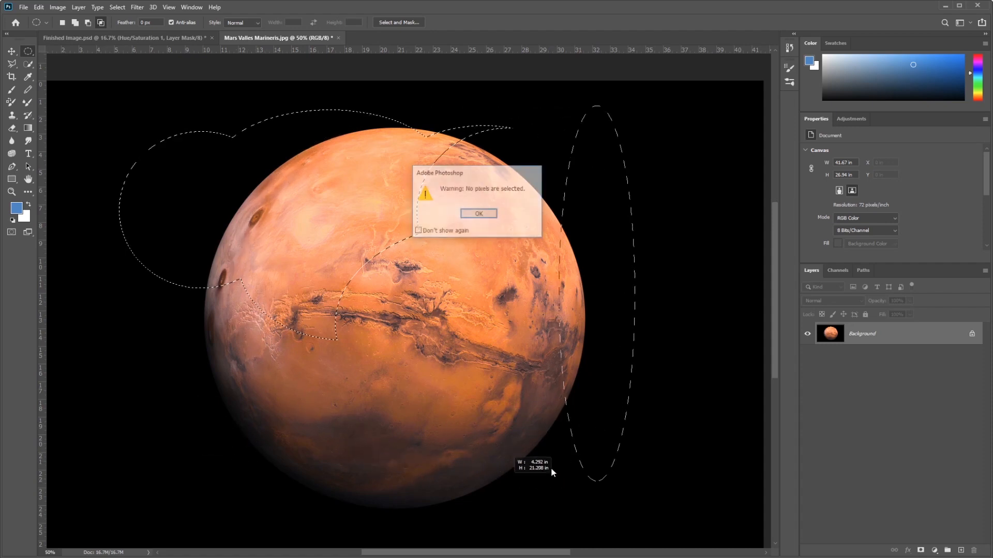
left_click(479, 214)
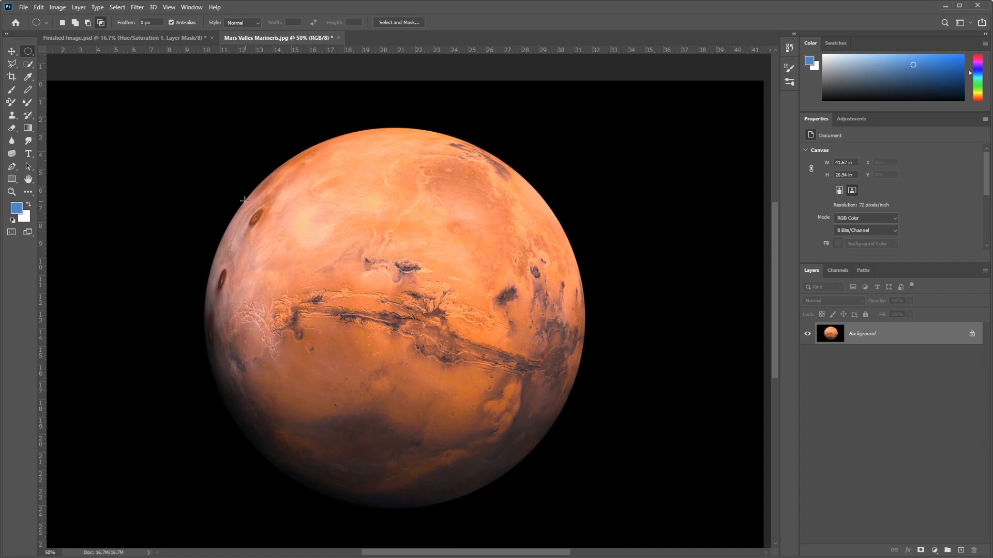
left_click_drag(202, 169, 659, 466)
left_click_drag(308, 101, 544, 540)
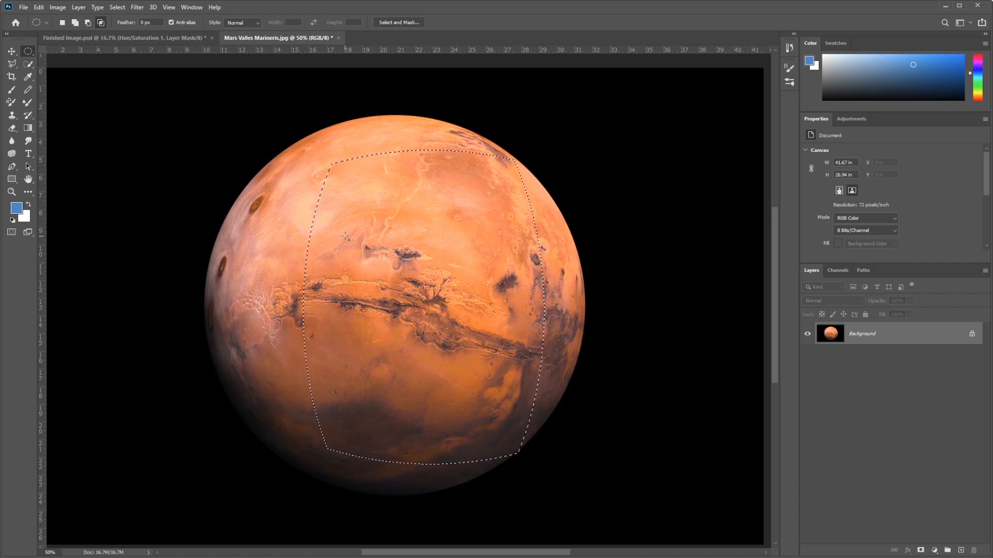
- Deselect, reset the Elliptical Marquee tool to defaults and start dragging an oval around the planet
key("ctrl+d")
right_click(36, 20)
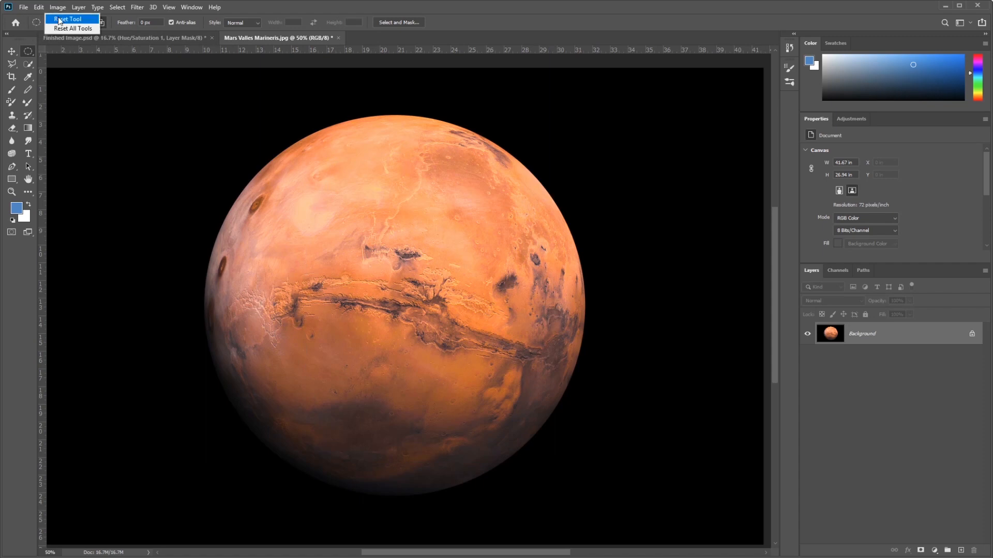
left_click(59, 20)
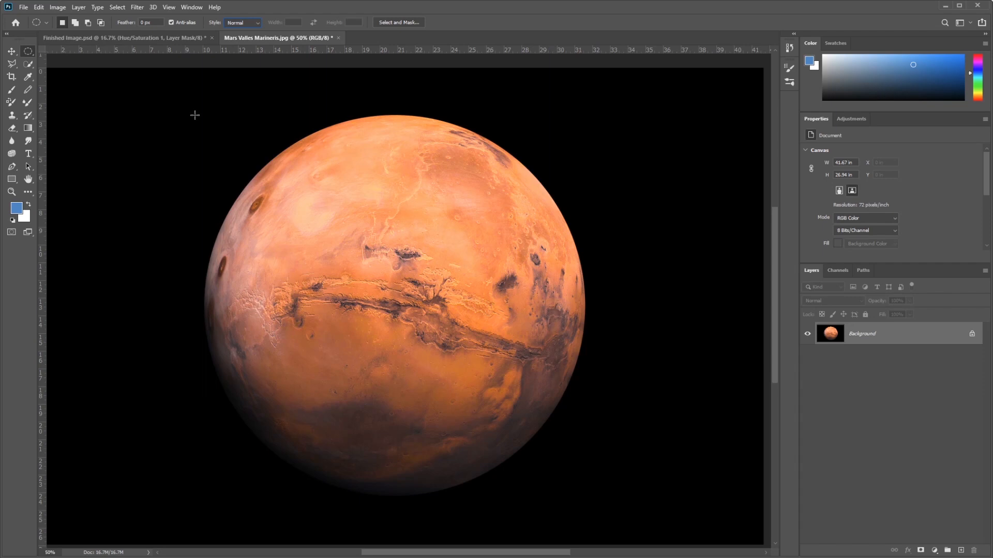
left_click_drag(231, 153, 640, 496)
- Redraw trial ovals around the planet, then clear the selection
left_click_drag(206, 116, 605, 488)
mouse_move(543, 155)
left_mouse_down()
mouse_move(233, 429)
mouse_move(133, 472)
mouse_move(138, 514)
mouse_move(210, 508)
mouse_move(208, 525)
mouse_move(184, 492)
mouse_move(201, 491)
left_mouse_up()
key("ctrl+d")
- Draw a new circular selection tracing Mars's full edge and bring up its context menu
mouse_move(240, 140)
left_mouse_down()
mouse_move(481, 332)
mouse_move(671, 514)
mouse_move(702, 492)
mouse_move(646, 521)
mouse_move(627, 517)
mouse_move(649, 509)
mouse_move(635, 519)
mouse_move(642, 510)
mouse_move(590, 504)
mouse_move(612, 498)
mouse_move(599, 492)
mouse_move(667, 525)
mouse_move(643, 470)
mouse_move(587, 505)
mouse_move(597, 493)
mouse_move(585, 493)
left_mouse_up()
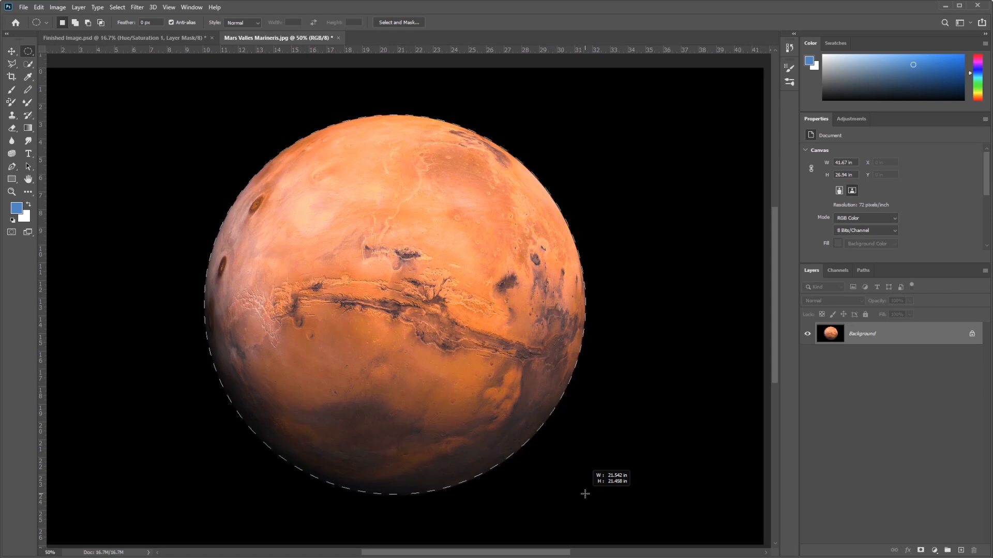
left_click_drag(585, 494, 584, 490)
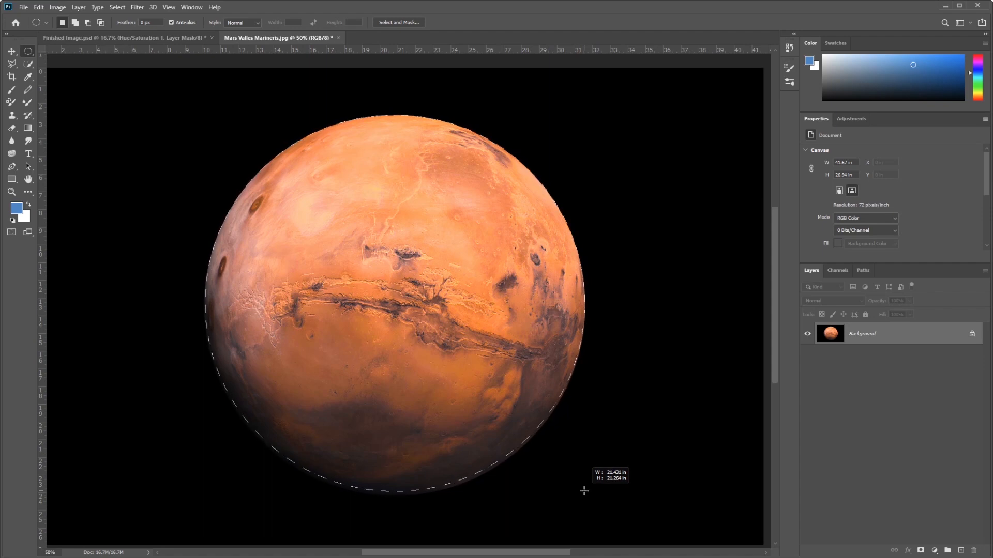
left_click_drag(583, 490, 584, 490)
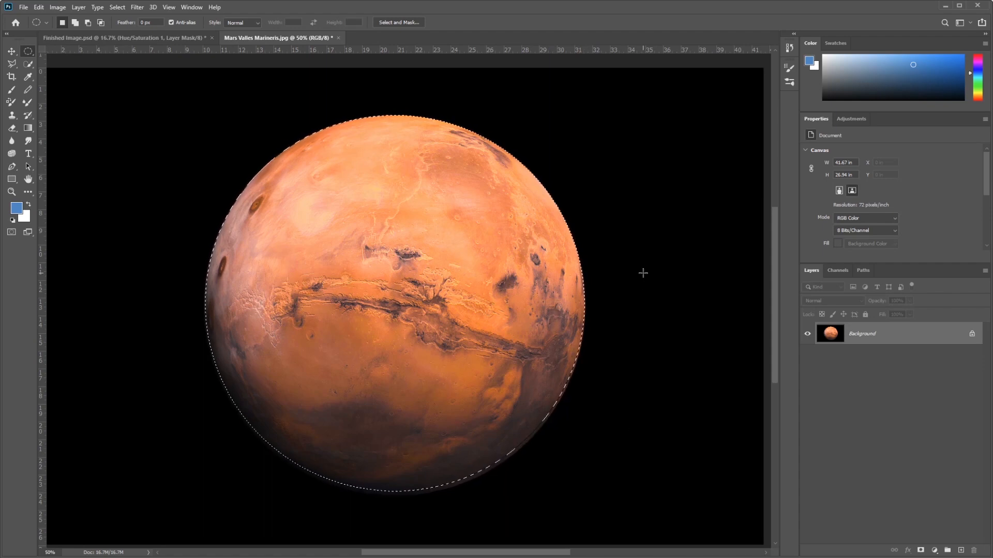
right_click(329, 211)
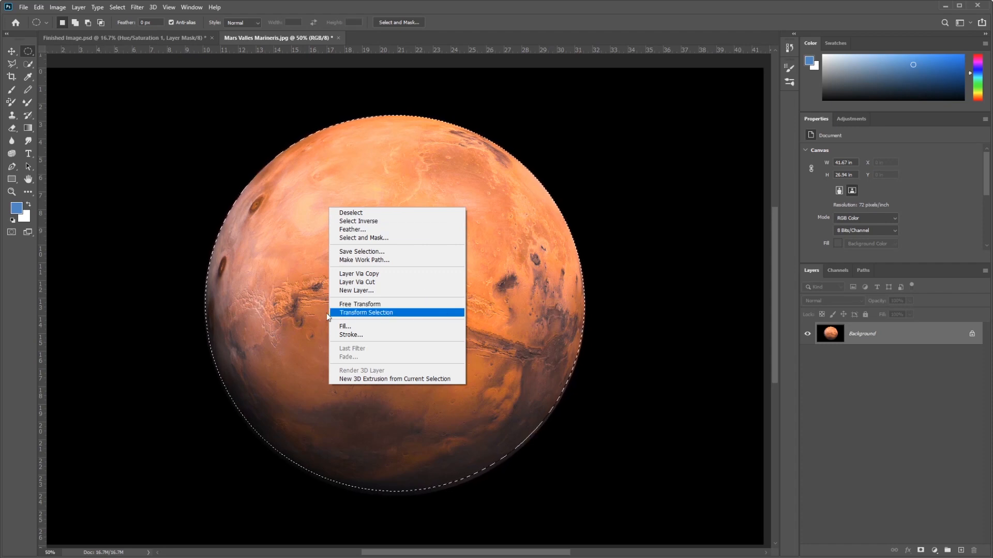
- Use Transform Selection and drag the top and bottom handles so the circle hugs Mars's edge
left_click(390, 315)
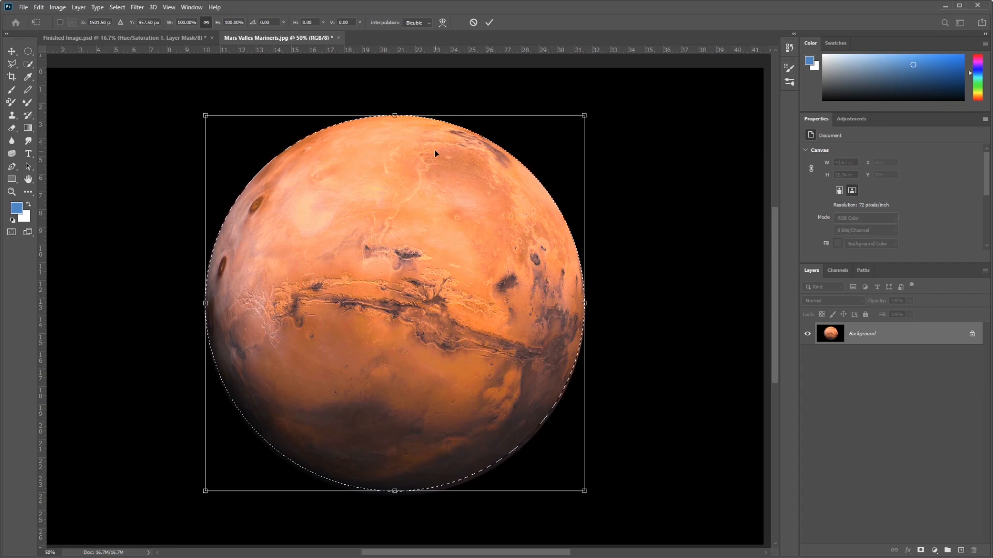
left_click_drag(396, 114, 396, 80)
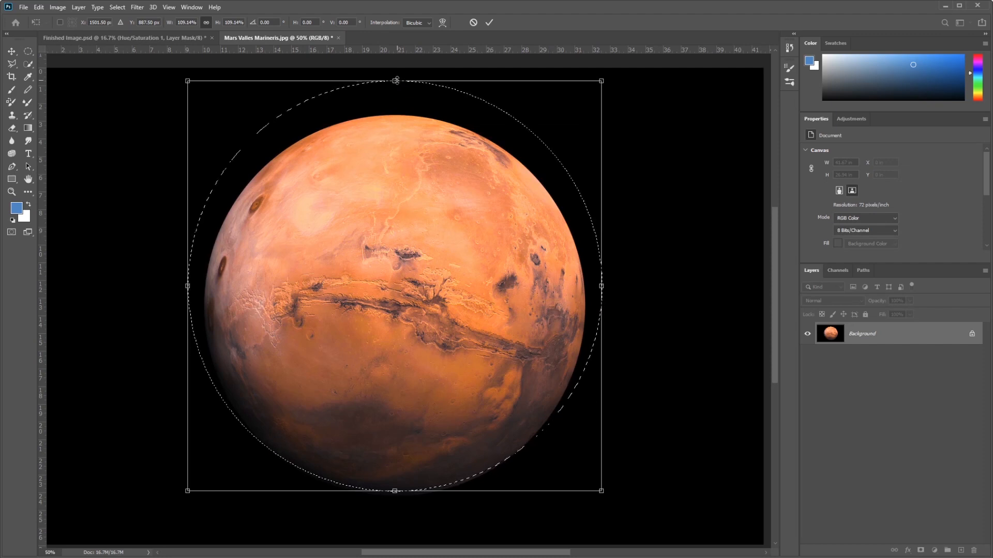
mouse_move(395, 79)
left_mouse_down()
mouse_move(396, 100)
mouse_move(395, 78)
left_mouse_up()
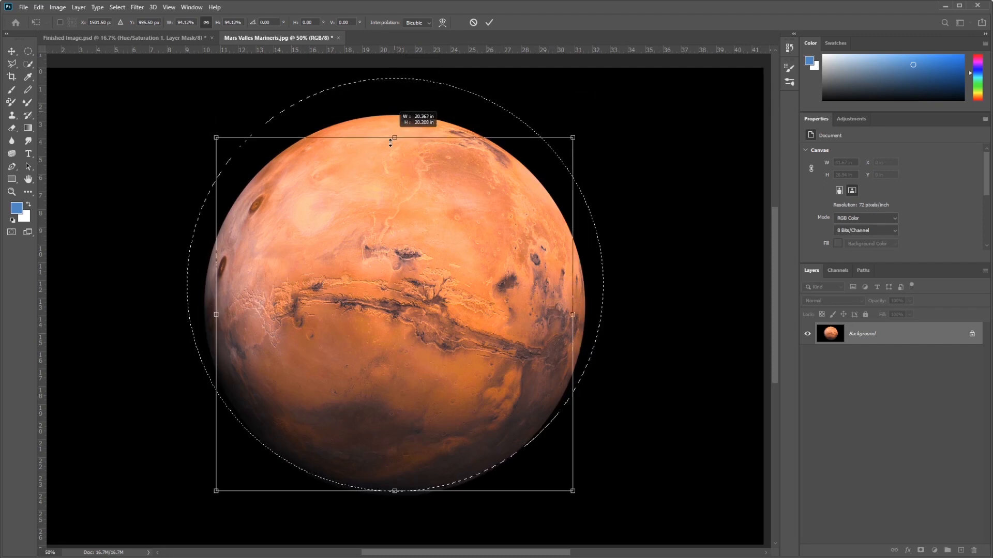
left_click_drag(394, 140, 394, 78)
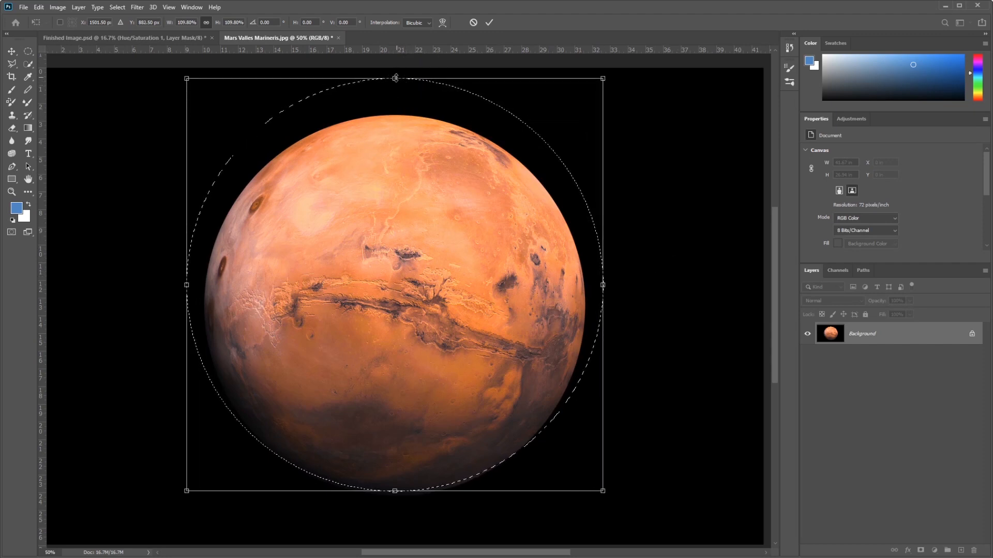
left_click_drag(394, 78, 397, 114)
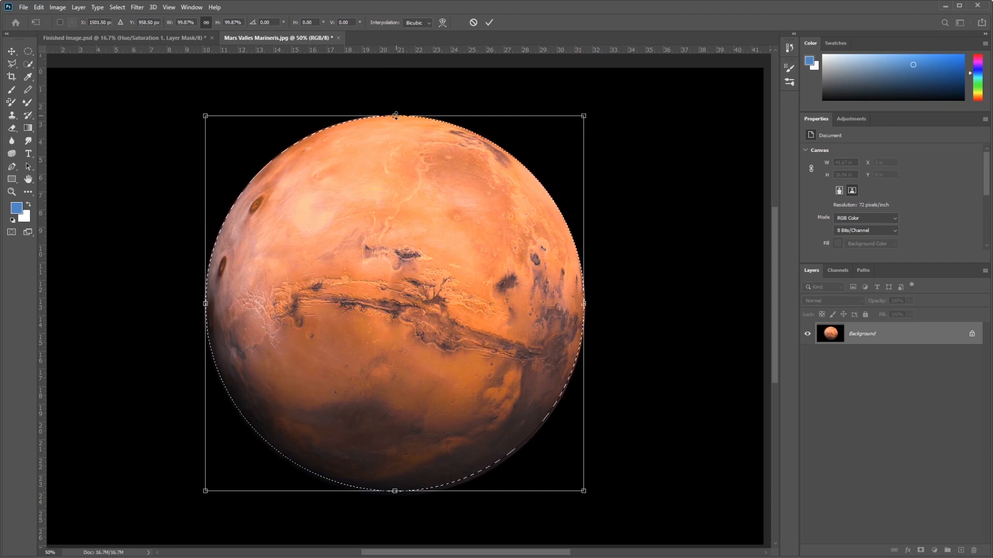
left_click_drag(395, 116, 396, 116)
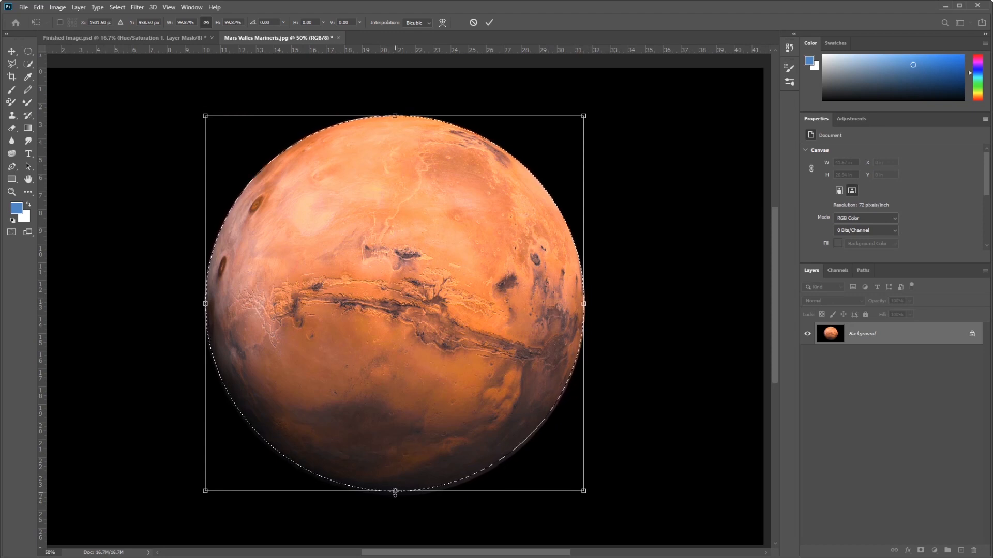
left_click_drag(394, 492, 395, 494)
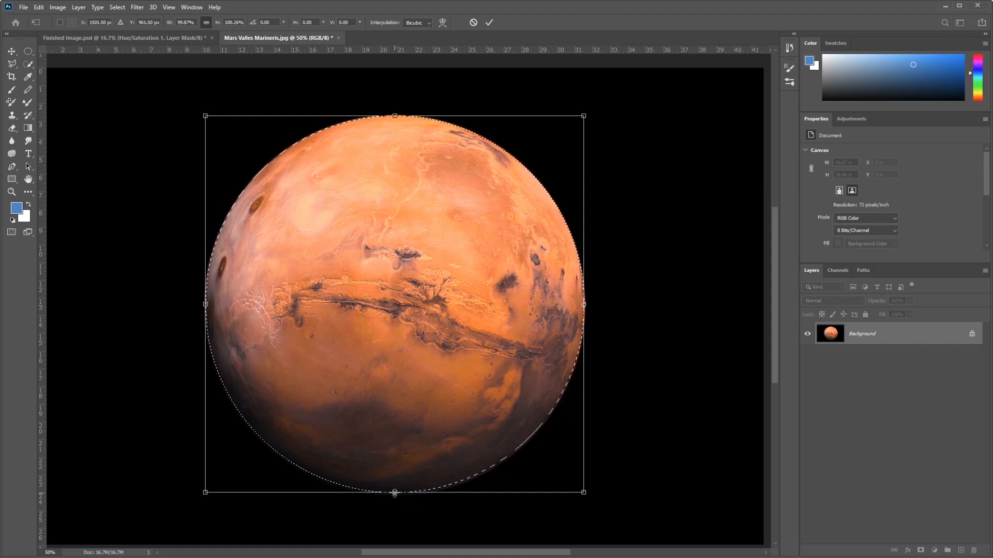
- Nudge the bottom and right handles to the planet's edge, commit the transform and add the layer mask
left_click_drag(394, 493, 394, 492)
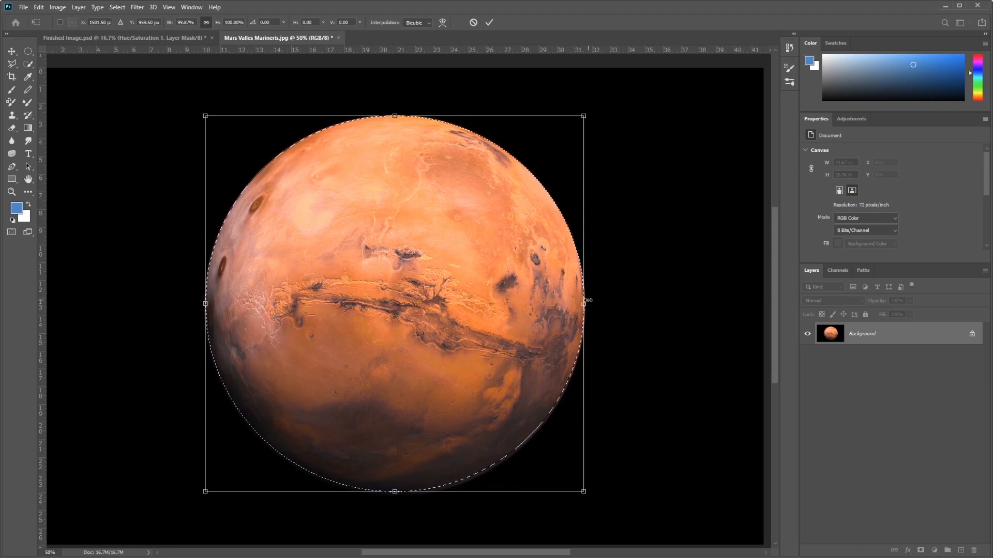
left_click_drag(584, 304, 588, 305)
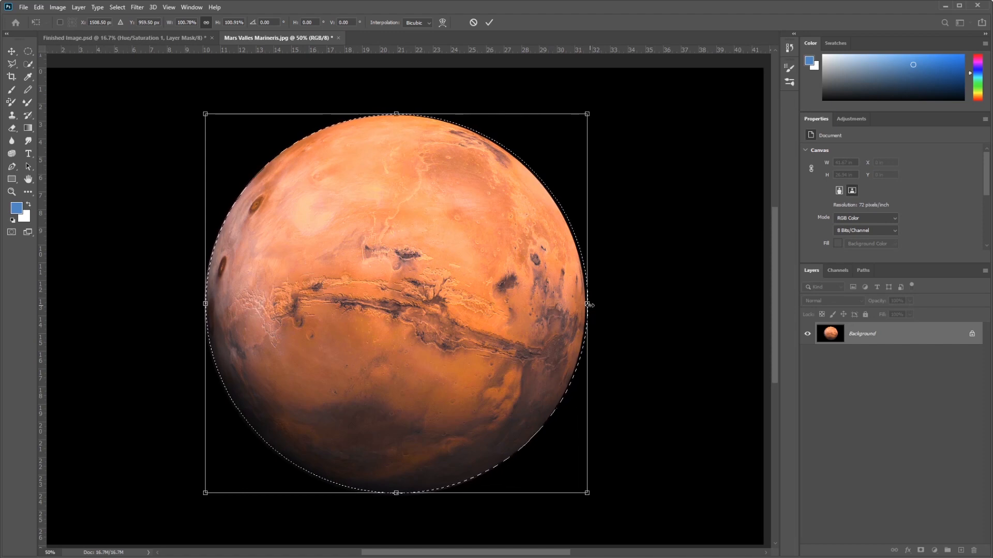
left_click_drag(588, 305, 590, 304)
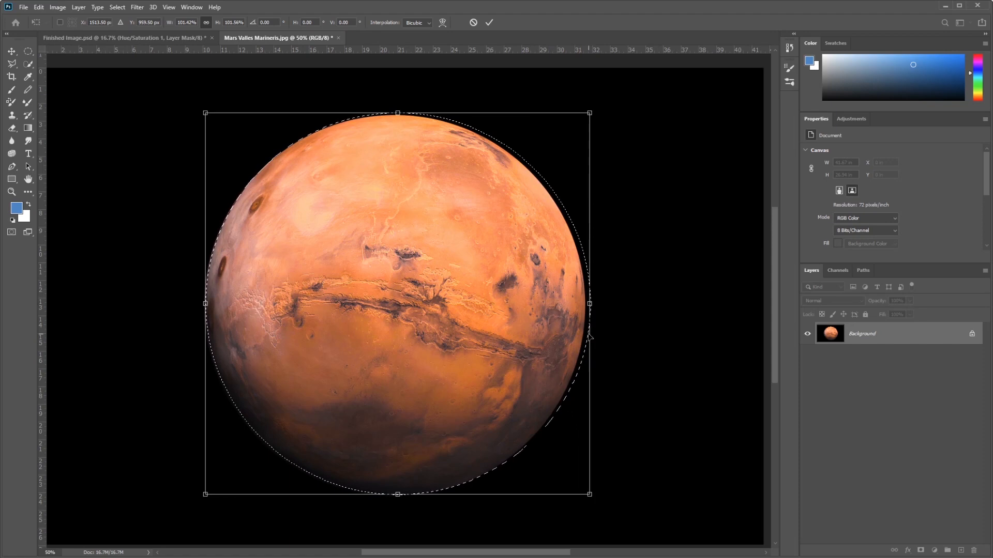
left_click_drag(590, 305, 587, 304)
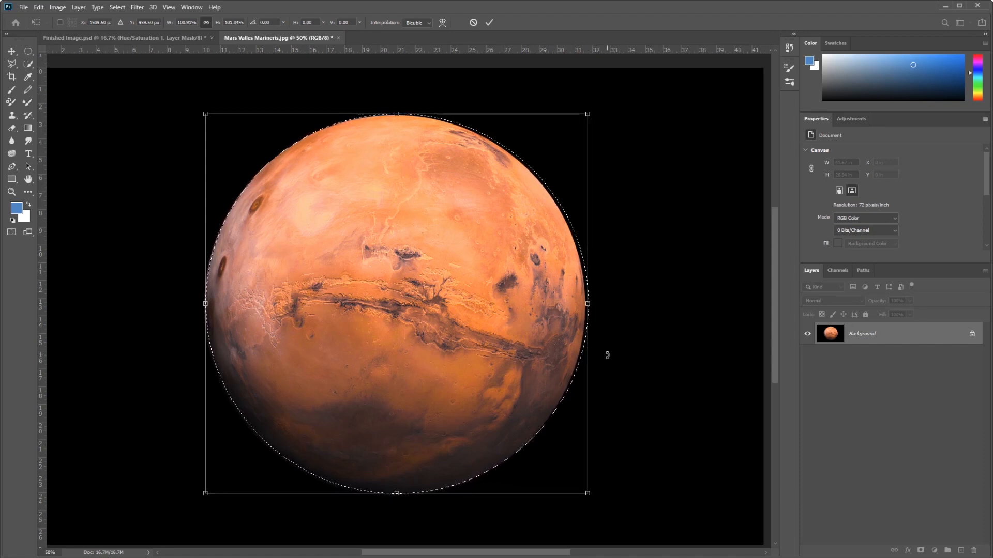
key("Return")
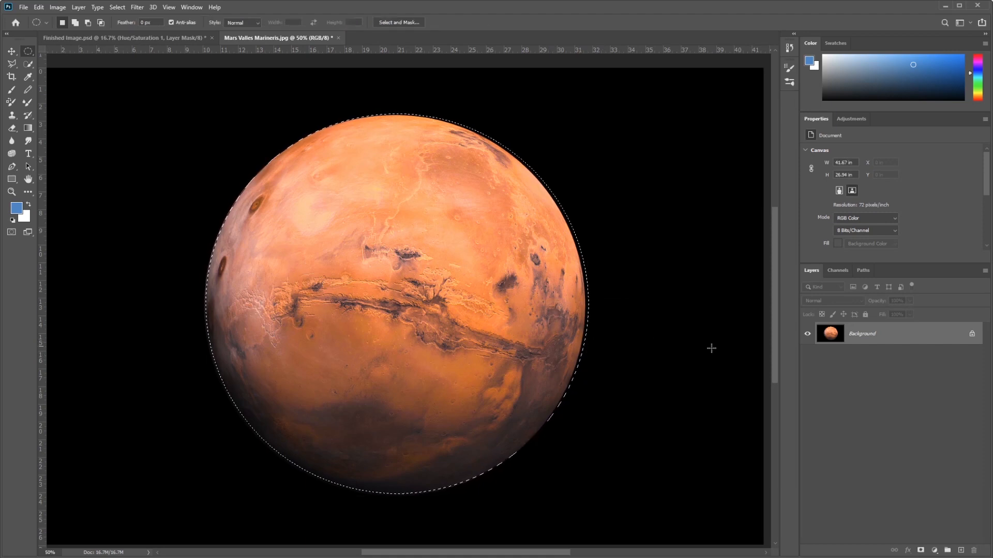
left_click(921, 549)
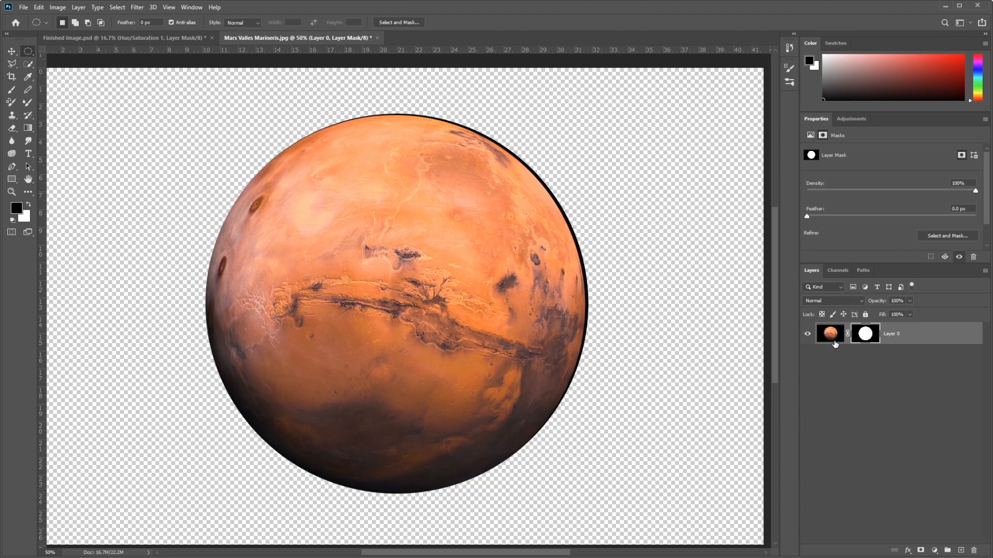
- Add a red Solid Color fill layer and move it beneath the Mars layer to check the cutout edge
left_click(832, 335)
left_click(934, 550)
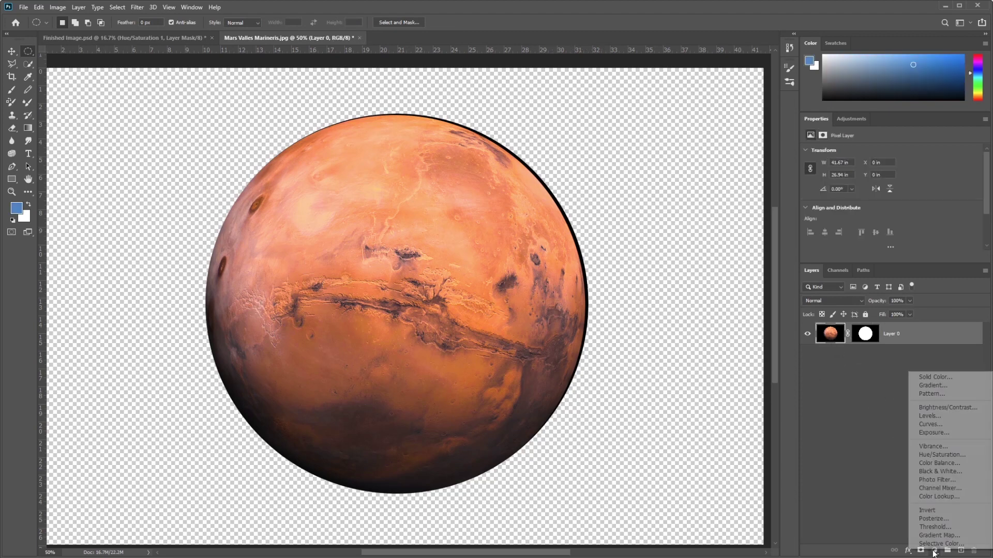
left_click(939, 378)
left_click_drag(182, 210, 184, 196)
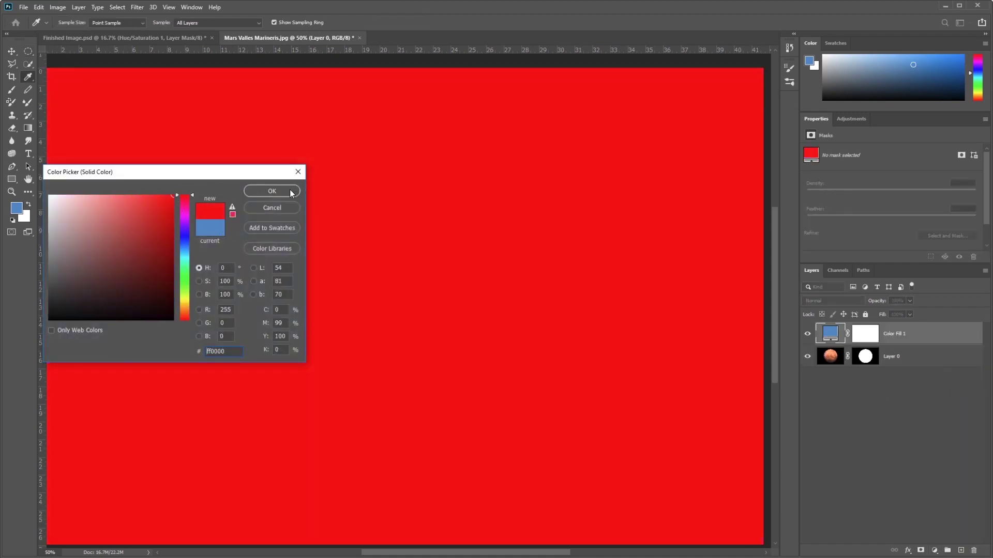
left_click(271, 191)
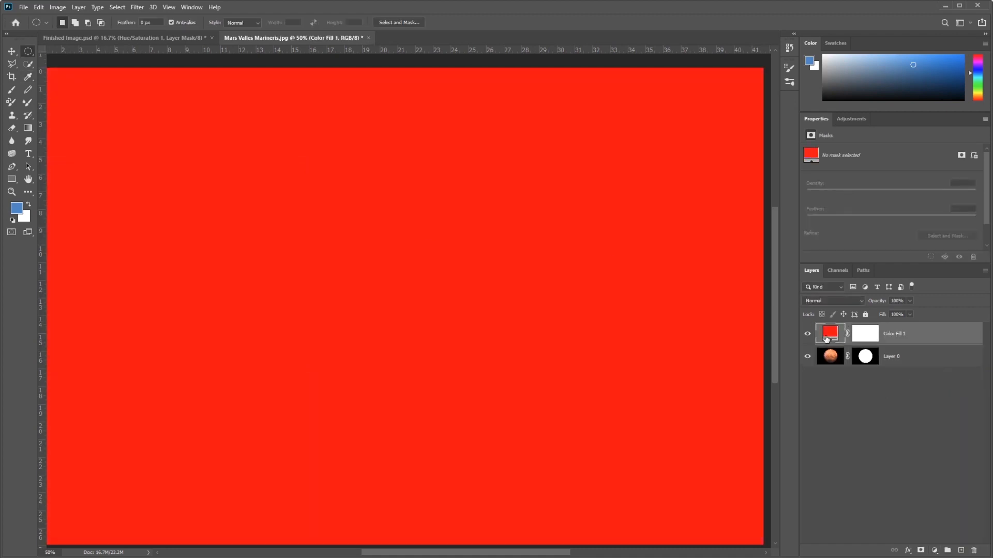
left_click_drag(827, 339, 838, 371)
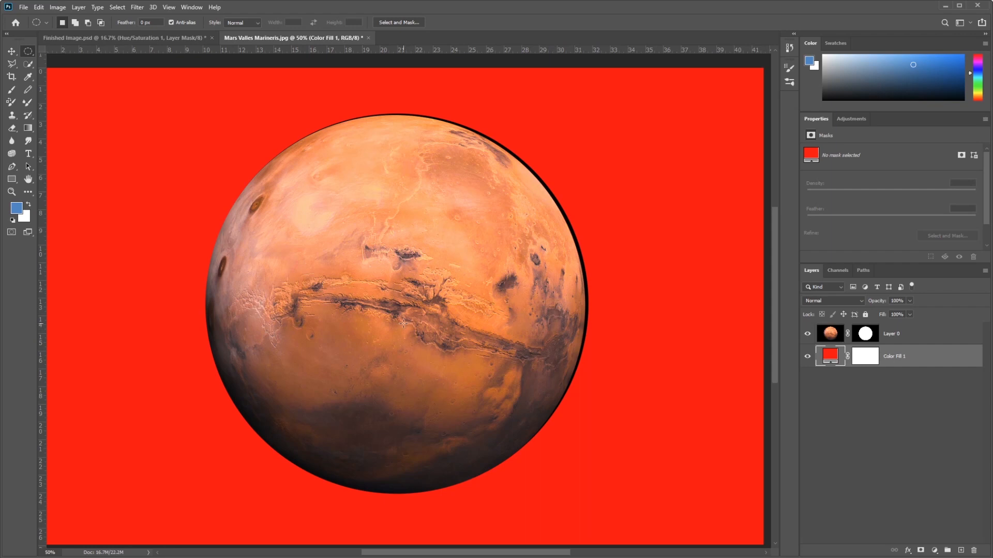
- Undo to the circular selection, shrink it slightly via Transform Selection, and re-apply it as a layer mask
key("ctrl+z")
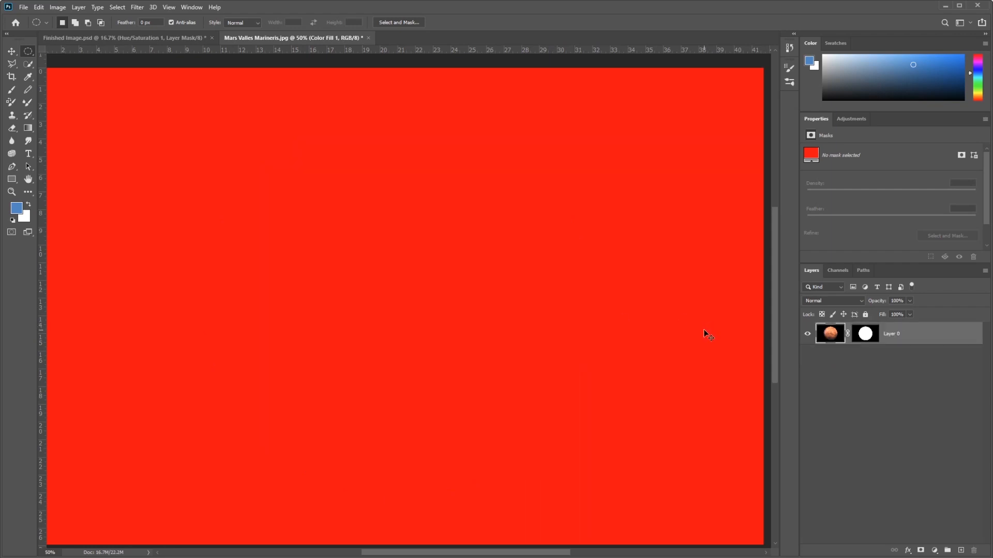
key("ctrl+z")
key("ctrl+z")
key("ctrl+z")
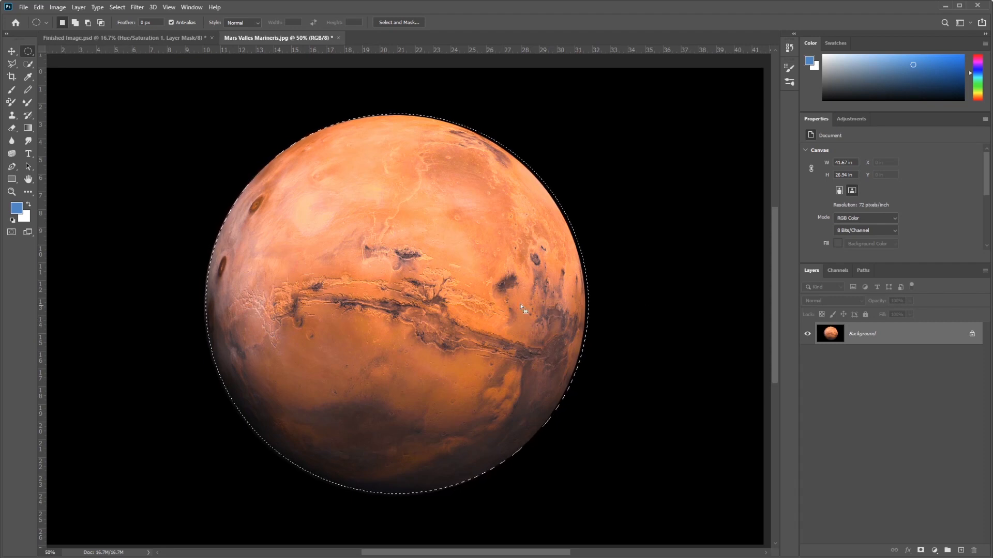
right_click(486, 281)
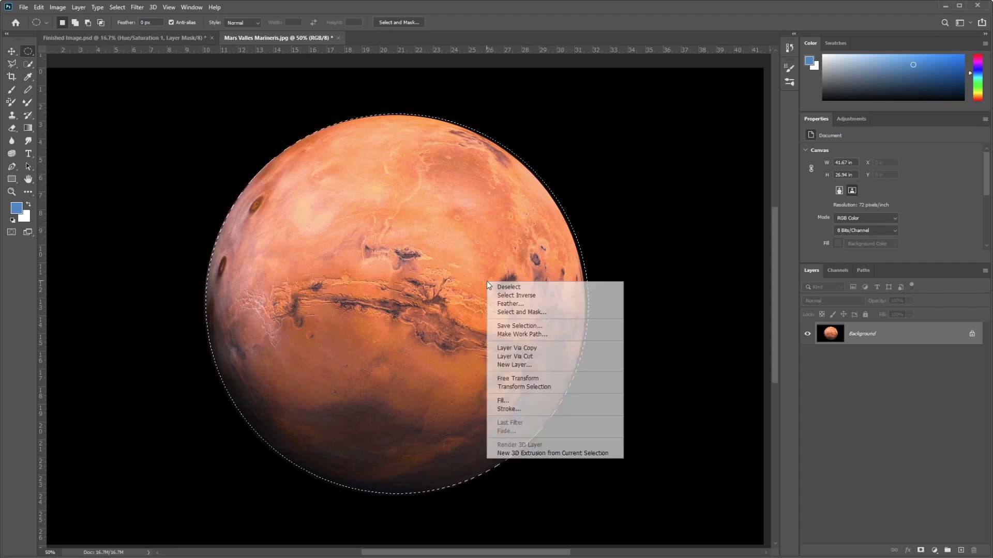
left_click(535, 387)
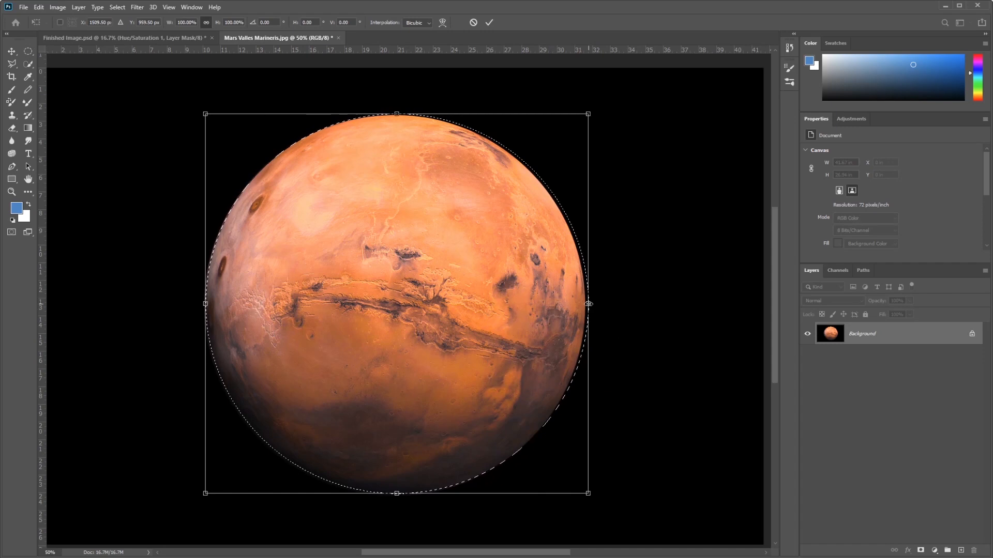
left_click_drag(589, 305, 586, 304)
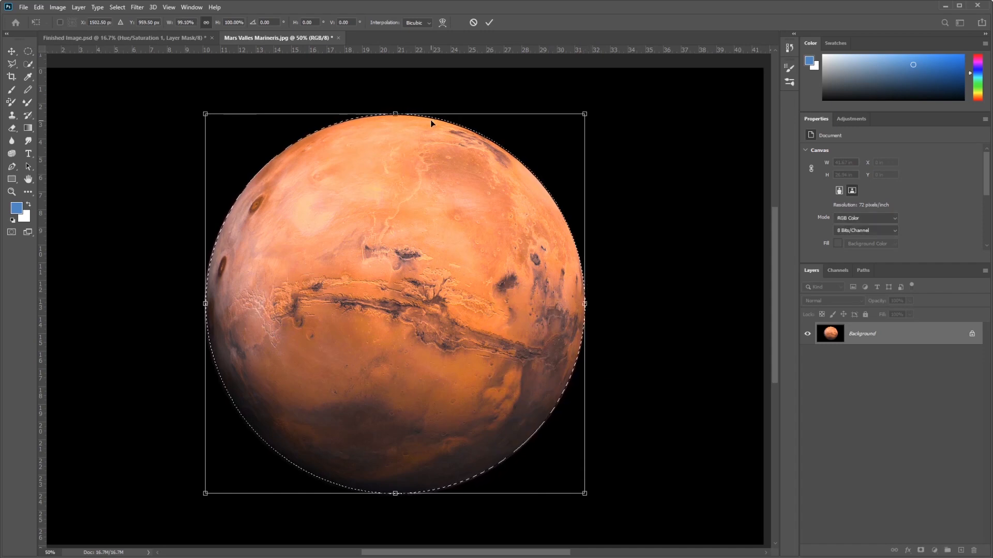
left_click_drag(396, 115, 395, 117)
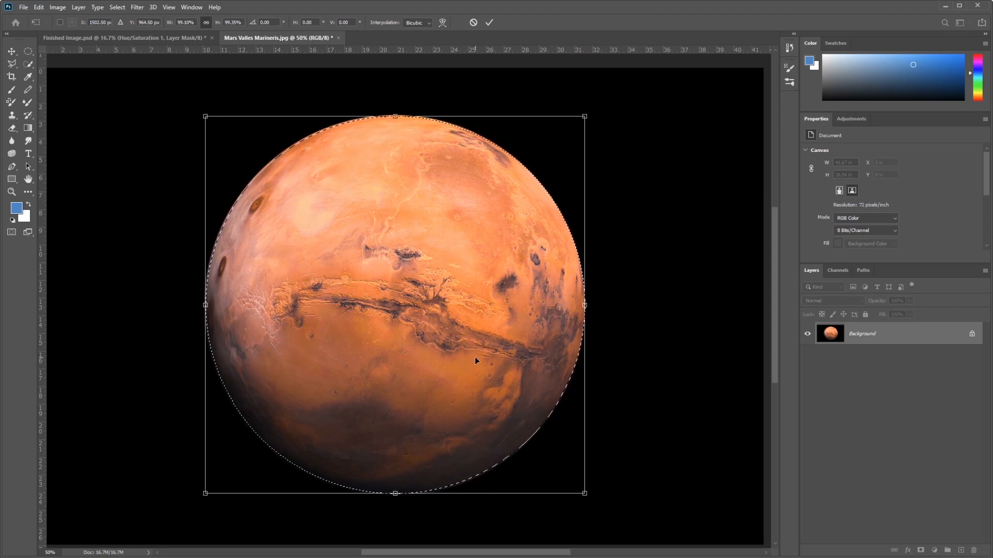
key("Return")
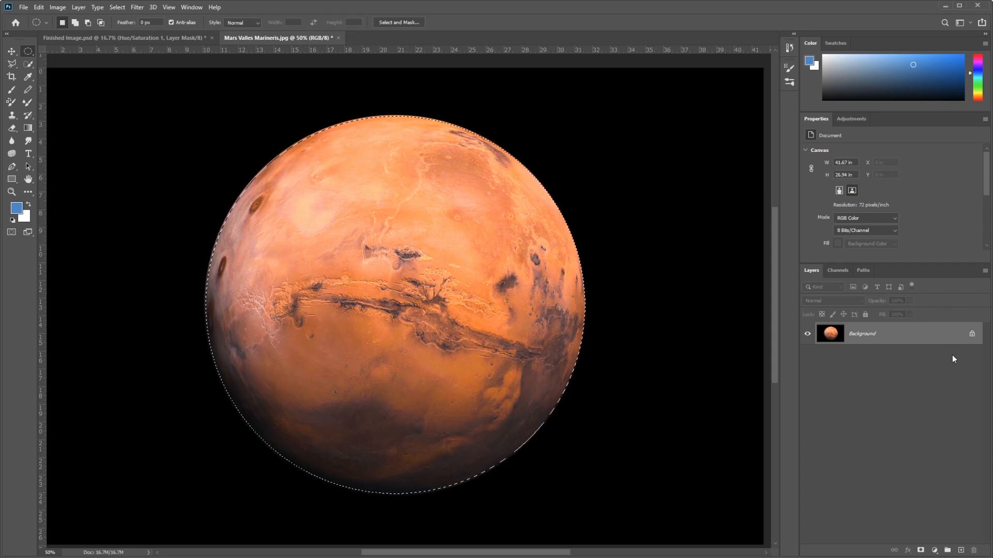
left_click(931, 548)
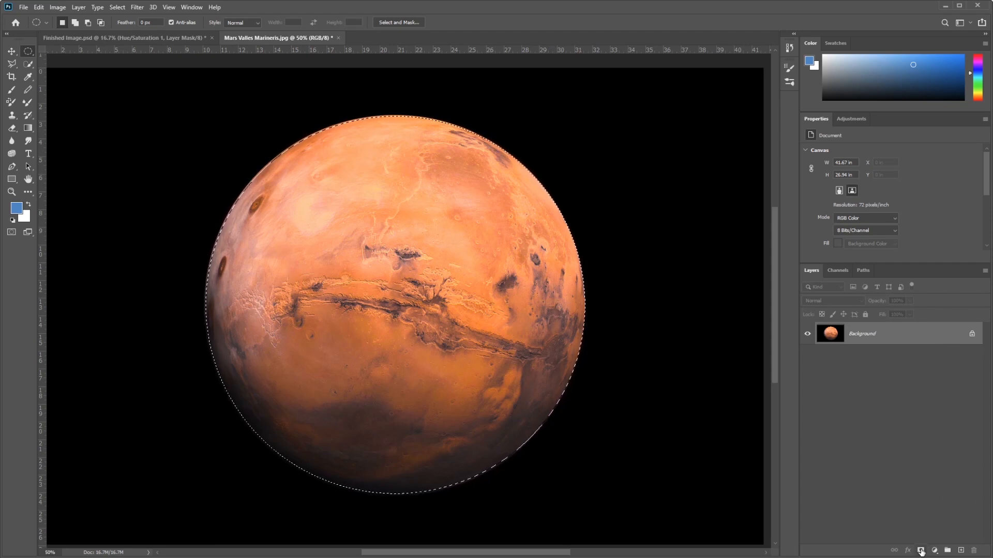